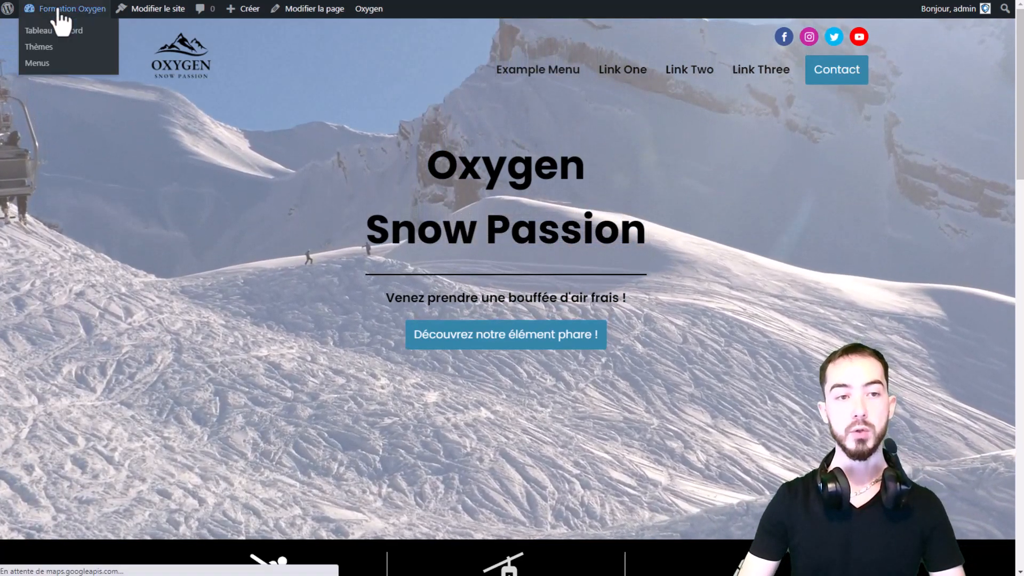
Go to the WordPress dashboard's page list and open the Accueil page in the Oxygen builder
{"action": "left_click", "coordinate": [58, 10]}
{"action": "mouse_move", "coordinate": [51, 317]}
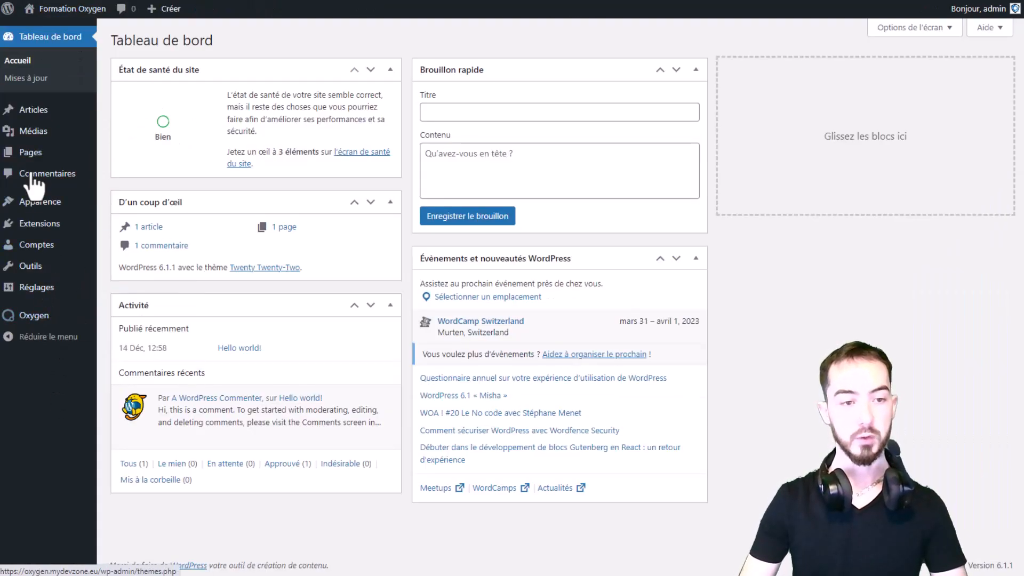
{"action": "mouse_move", "coordinate": [32, 156]}
{"action": "left_click", "coordinate": [112, 157]}
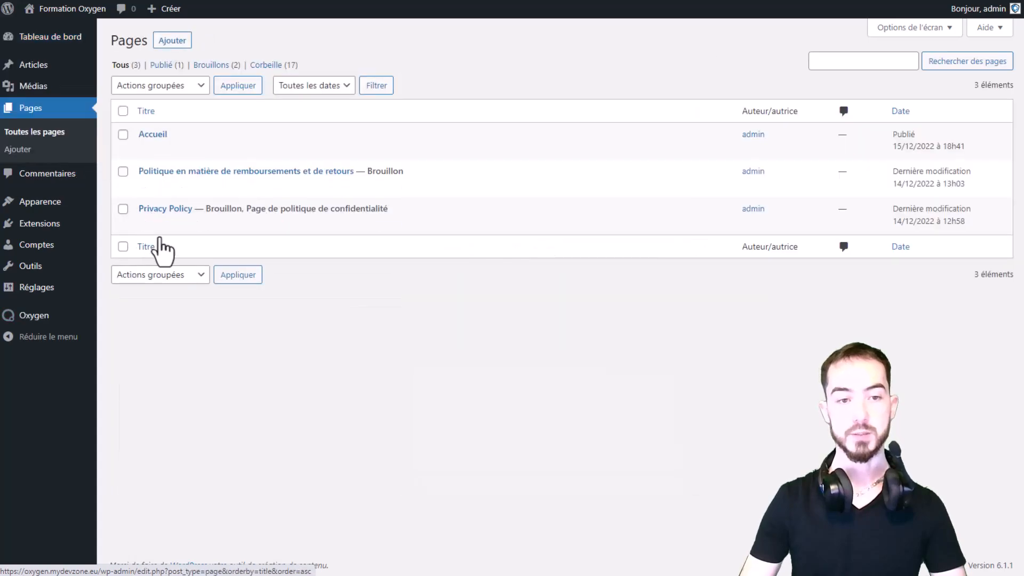
{"action": "left_click", "coordinate": [351, 151]}
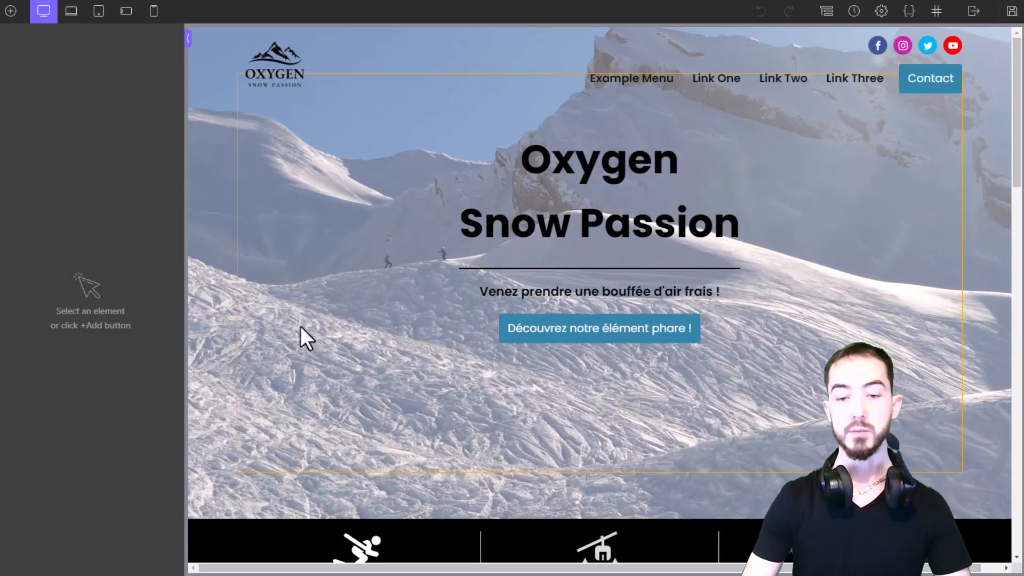
Make the whole black station statistics section re-usable under the name "Bandeau caractéristiques station"
{"action": "scroll", "coordinate": [429, 297], "scroll_direction": "down", "scroll_amount": 3}
{"action": "scroll", "coordinate": [252, 395], "scroll_direction": "down", "scroll_amount": 2}
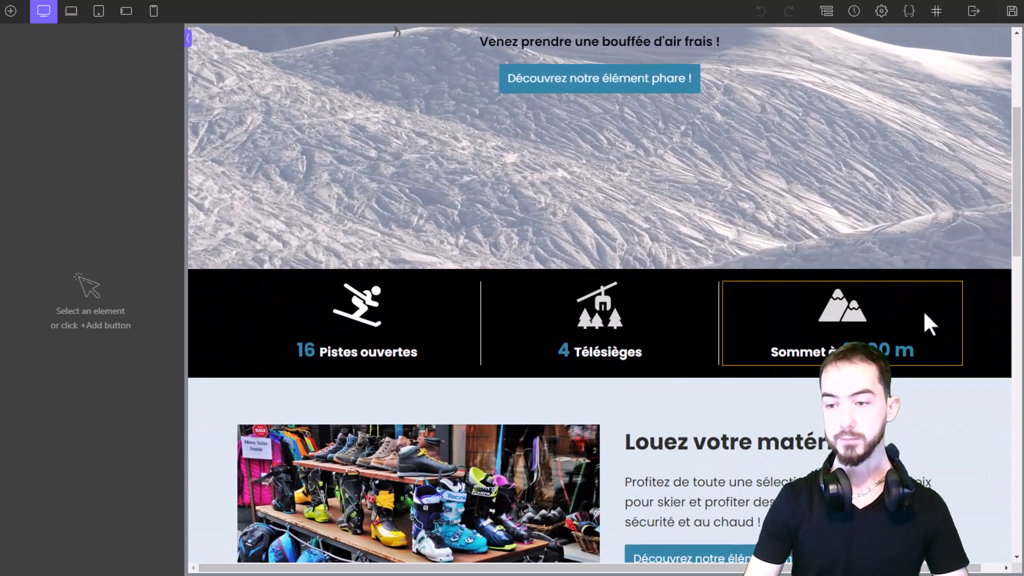
{"action": "left_click", "coordinate": [931, 323]}
{"action": "left_click", "coordinate": [827, 11]}
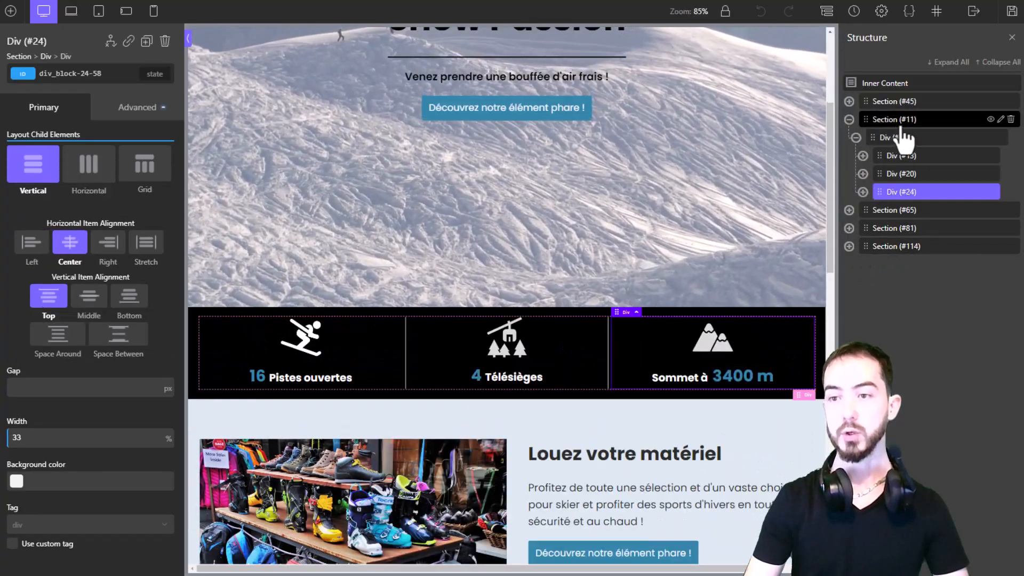
{"action": "left_click", "coordinate": [907, 120]}
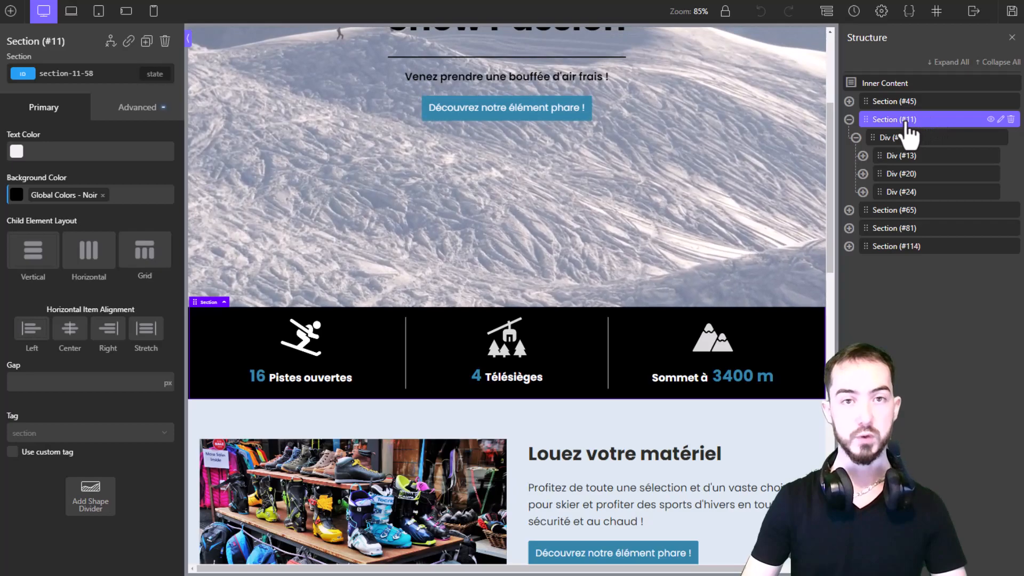
{"action": "left_click", "coordinate": [1000, 121]}
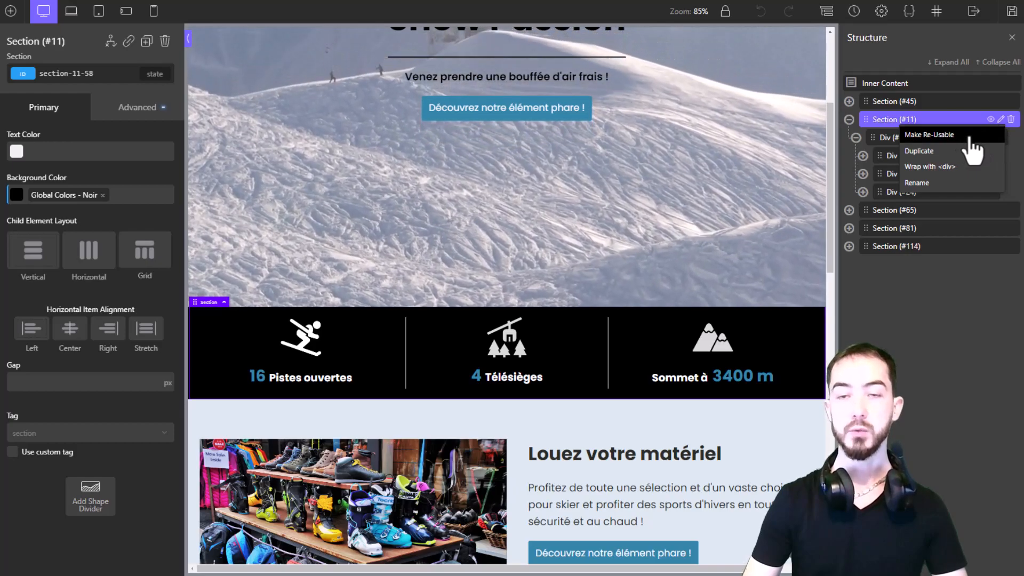
{"action": "left_click", "coordinate": [969, 138]}
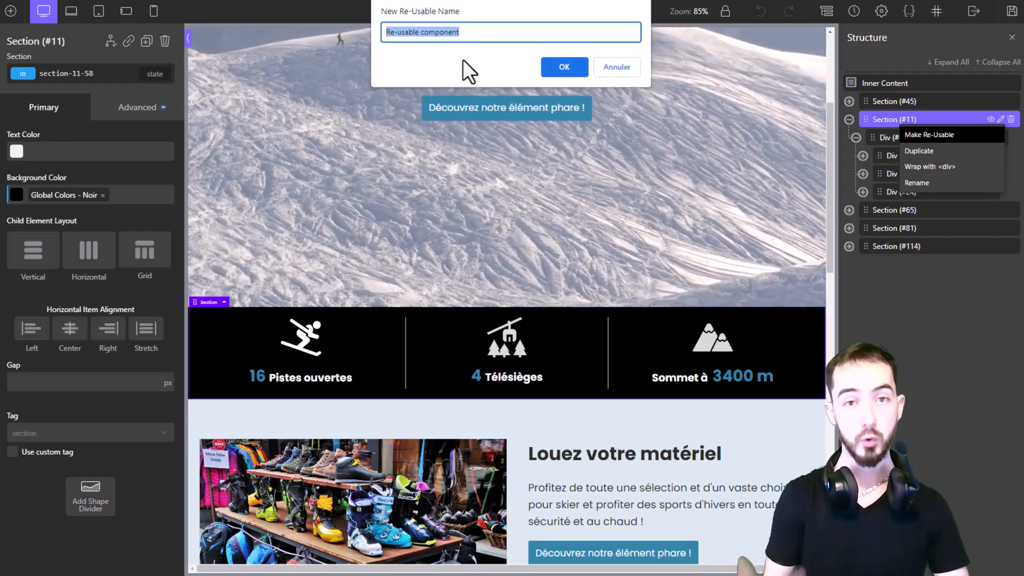
{"action": "type", "text": "Bandeau caractéristiques station"}
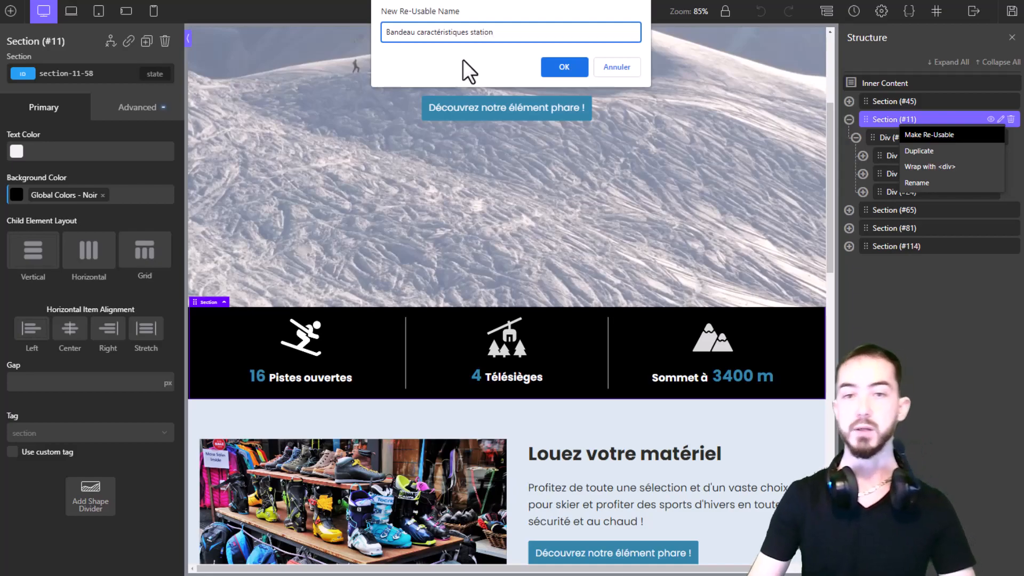
{"action": "left_click", "coordinate": [574, 64]}
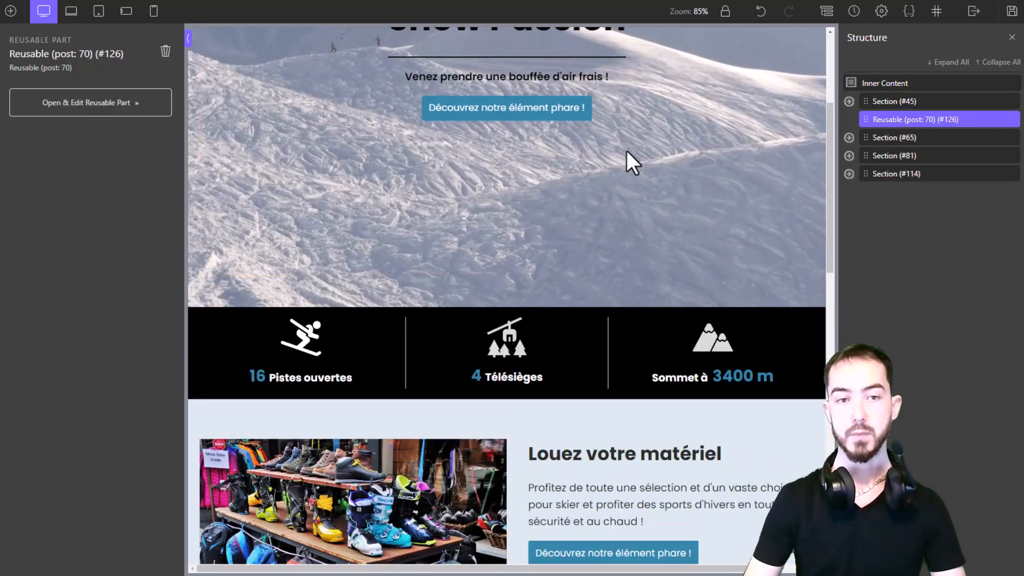
Save the Accueil page and open the new reusable part's edit screen in WordPress
{"action": "mouse_move", "coordinate": [913, 126]}
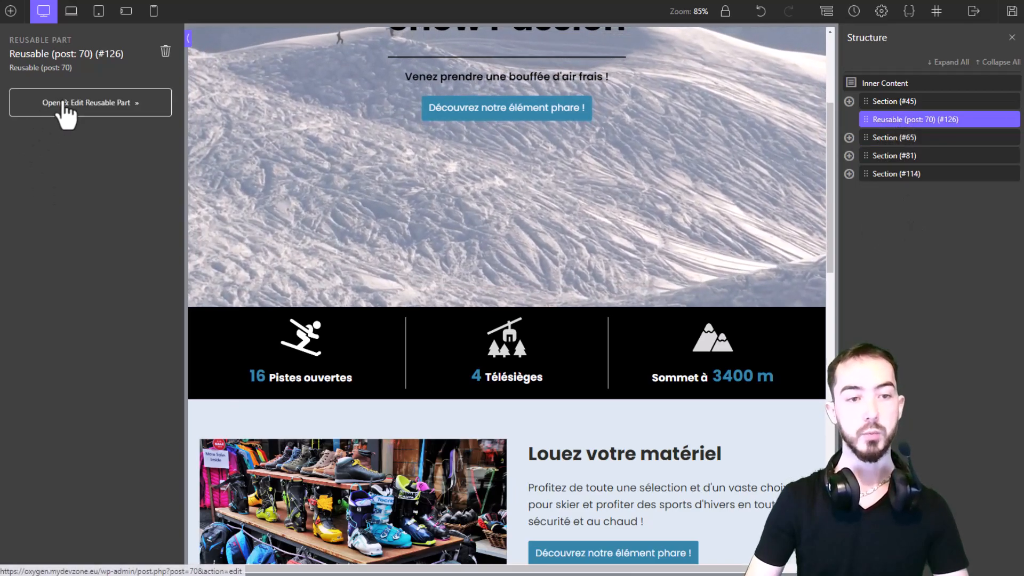
{"action": "left_click", "coordinate": [62, 103]}
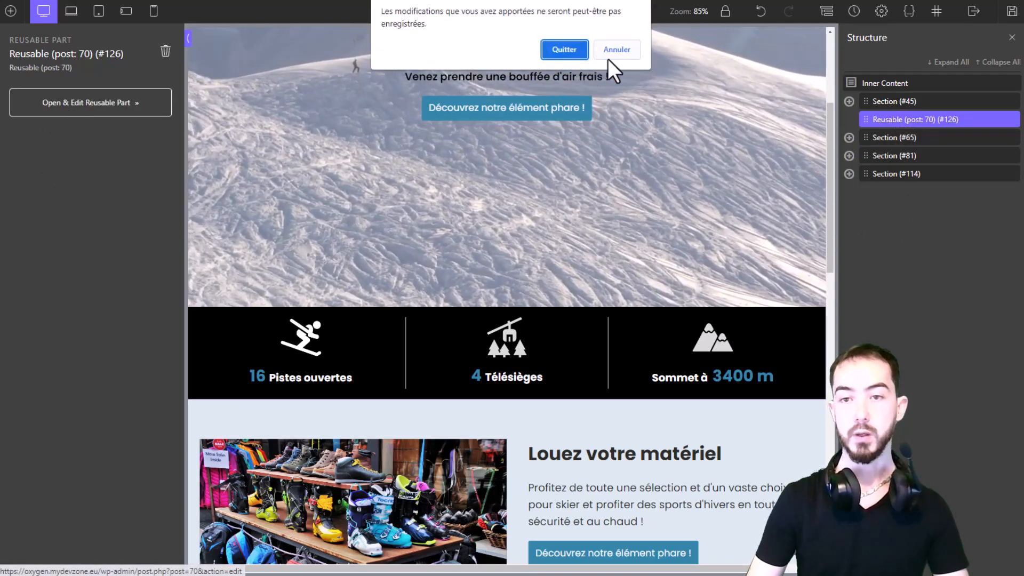
{"action": "left_click", "coordinate": [617, 53]}
{"action": "left_click", "coordinate": [1011, 11]}
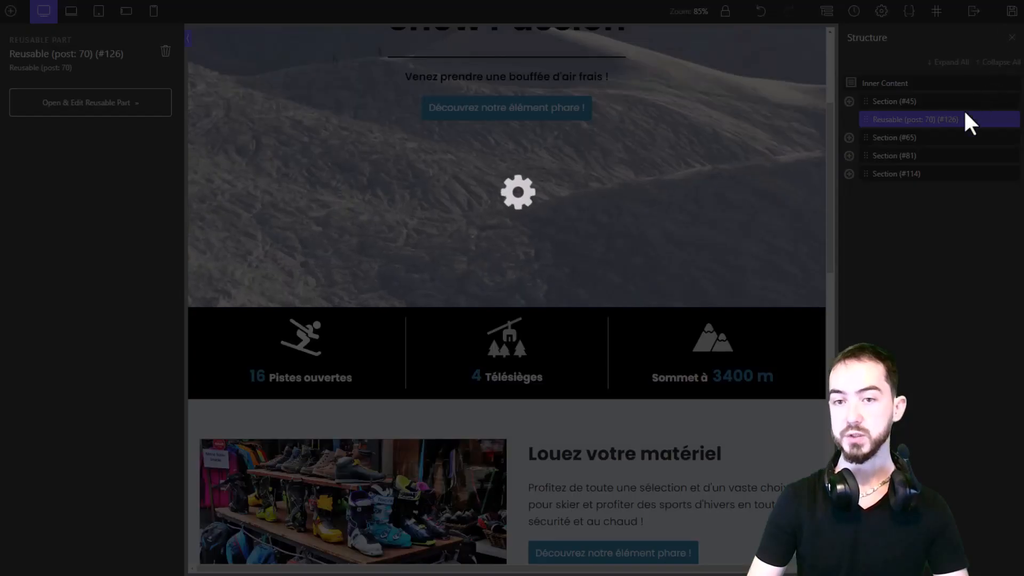
{"action": "left_click", "coordinate": [103, 102]}
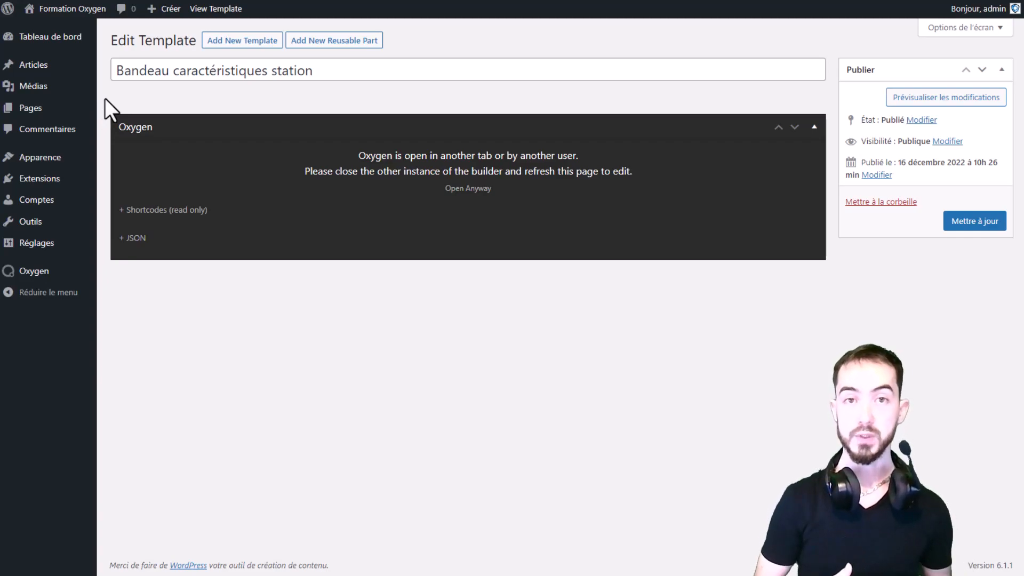
Find "Bandeau caractéristiques station" in the Oxygen templates list and open it in the Oxygen builder
{"action": "mouse_move", "coordinate": [45, 280]}
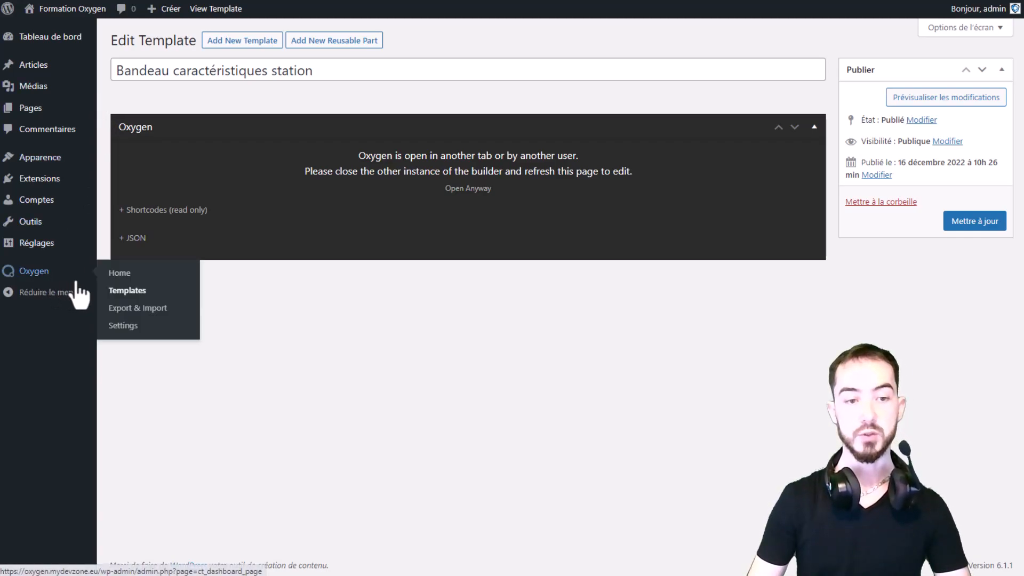
{"action": "left_click", "coordinate": [127, 291]}
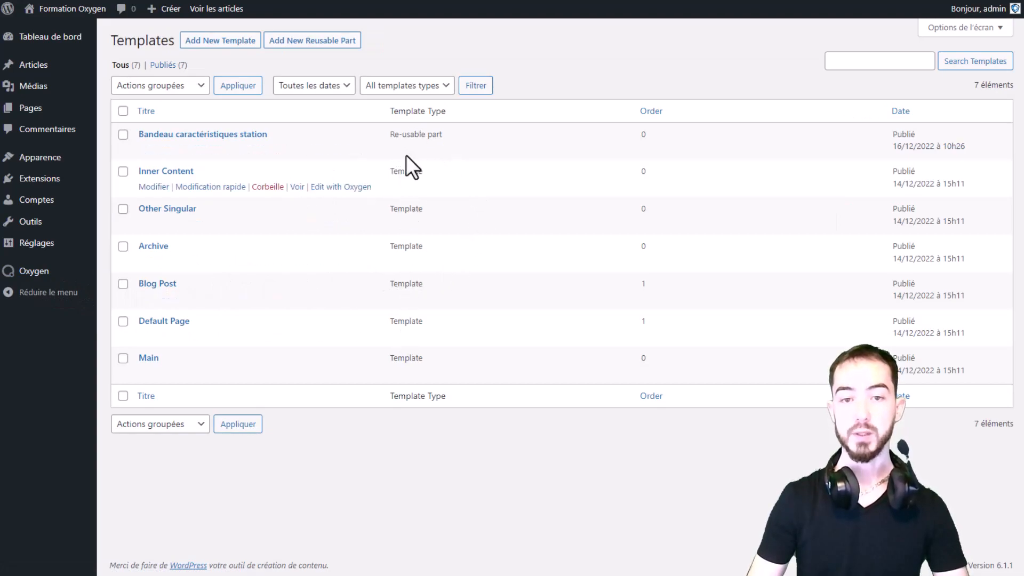
{"action": "left_click", "coordinate": [443, 136]}
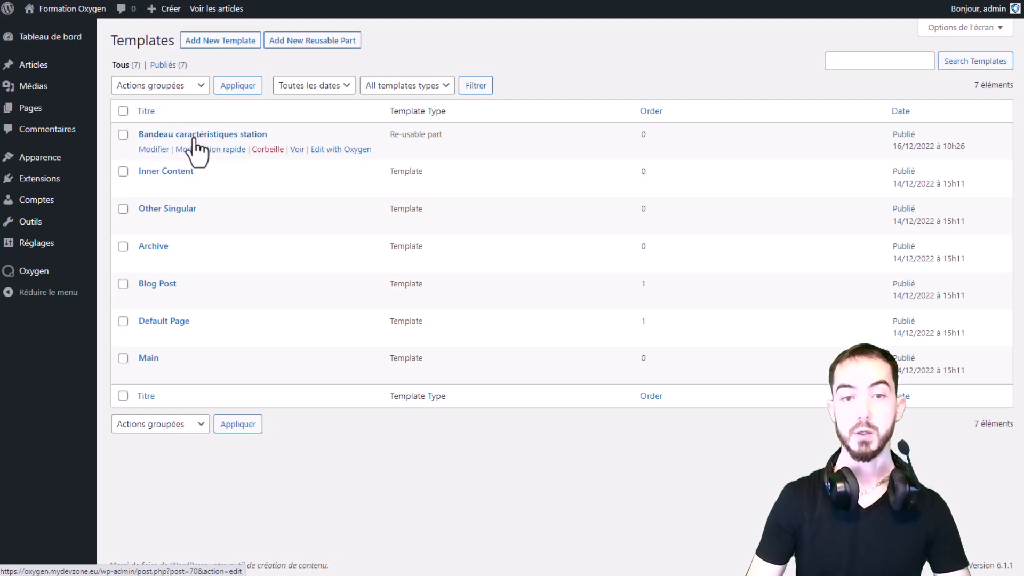
{"action": "left_click", "coordinate": [334, 151]}
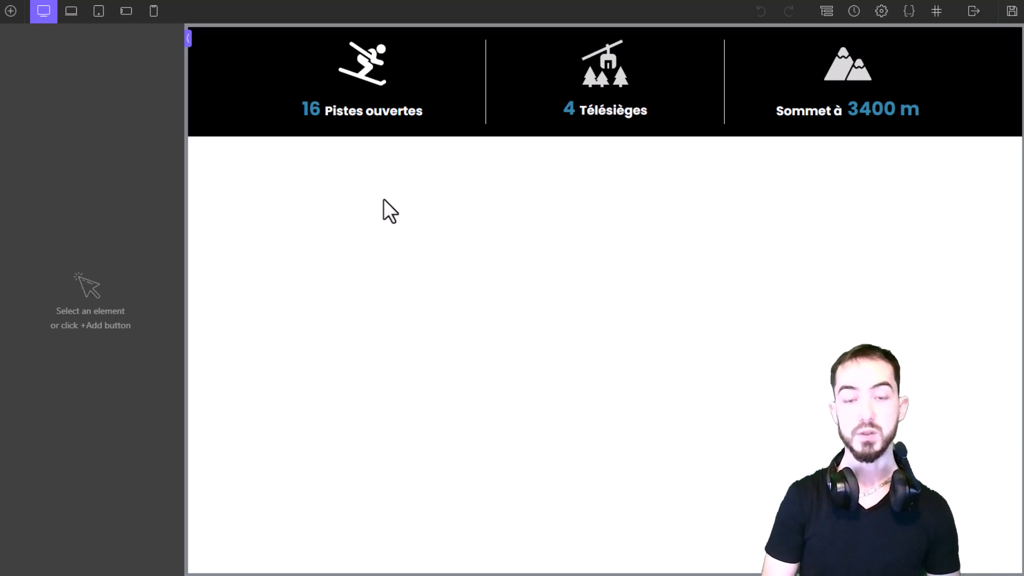
Set the "Pistes ouvertes" number to 18, save the reusable part and exit to the WordPress admin
{"action": "left_click", "coordinate": [311, 112]}
{"action": "double_click", "coordinate": [310, 108]}
{"action": "double_click", "coordinate": [310, 108]}
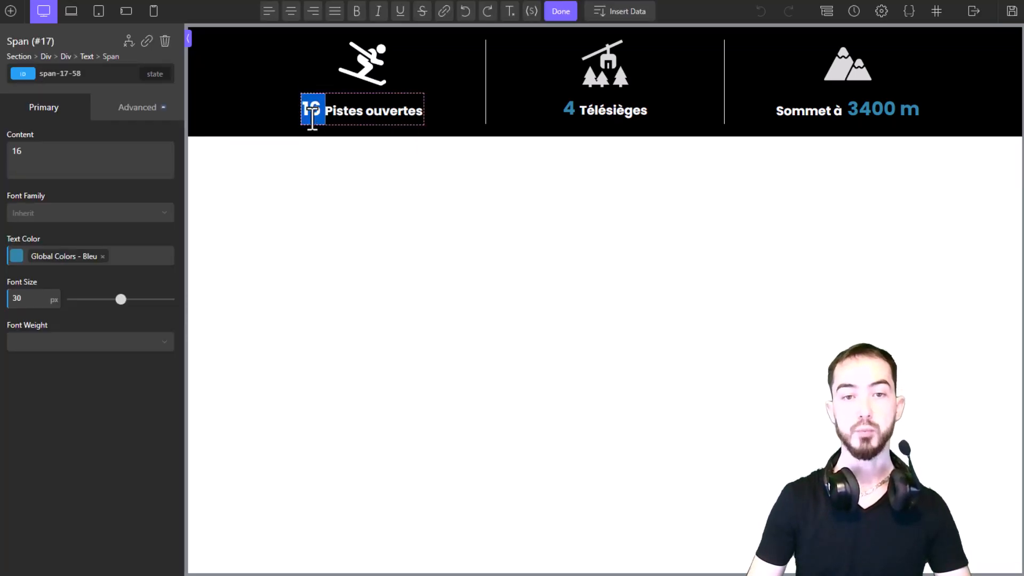
{"action": "left_click", "coordinate": [86, 155]}
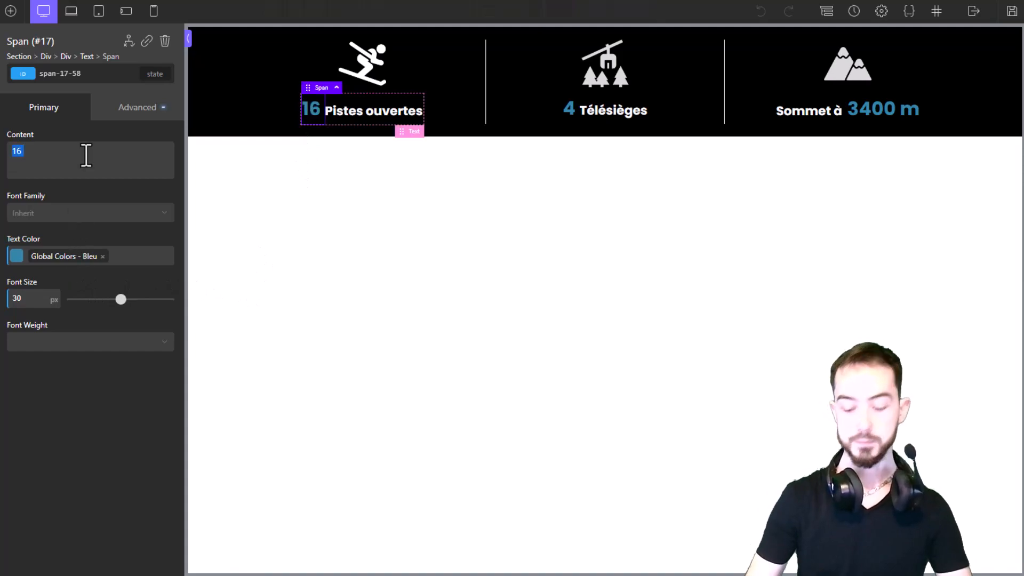
{"action": "left_click", "coordinate": [1011, 23]}
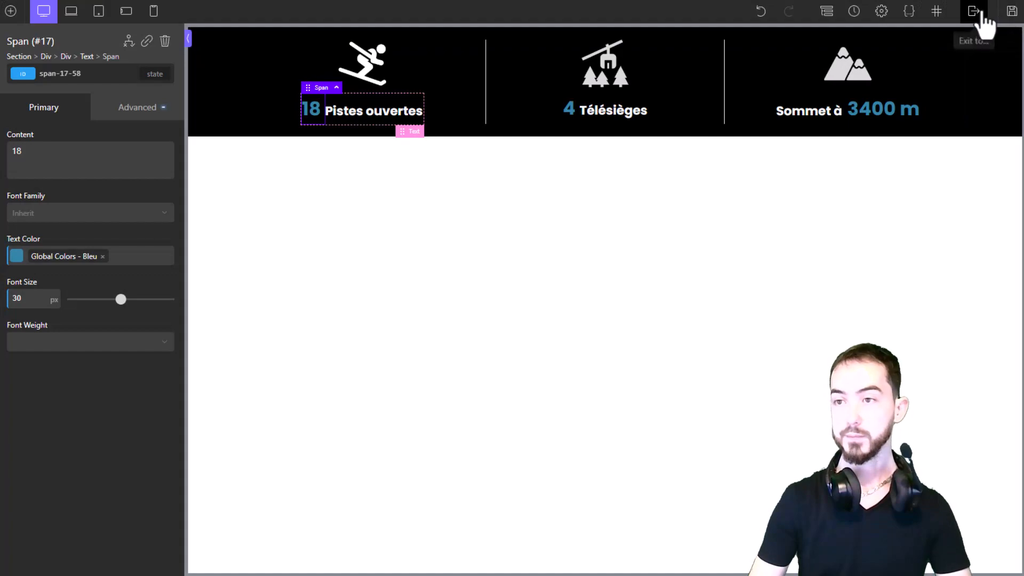
{"action": "left_click", "coordinate": [986, 32]}
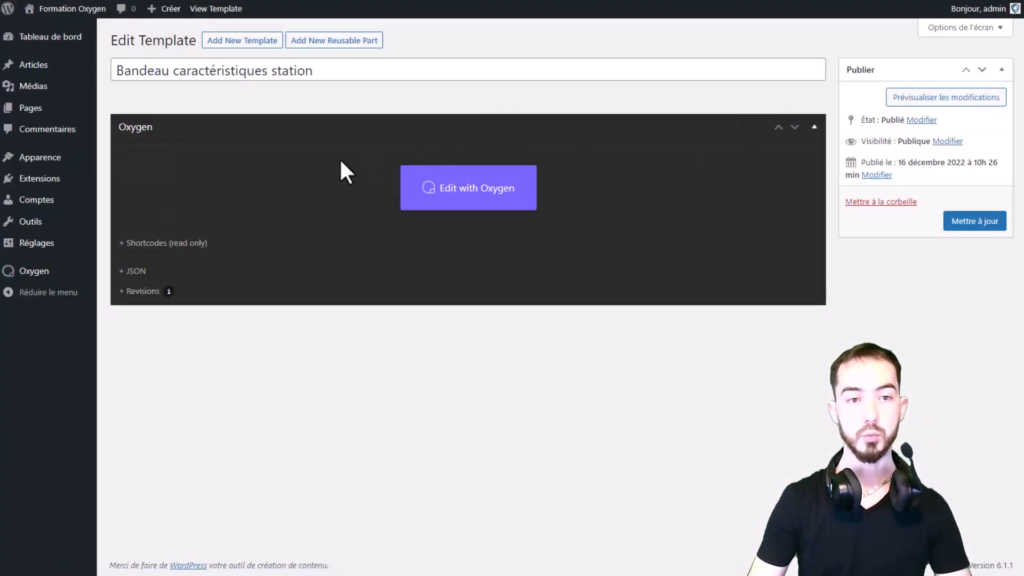
Reopen the Accueil page in the Oxygen builder and select the reusable statistics band to check its slope number
{"action": "mouse_move", "coordinate": [30, 107]}
{"action": "left_click", "coordinate": [131, 116]}
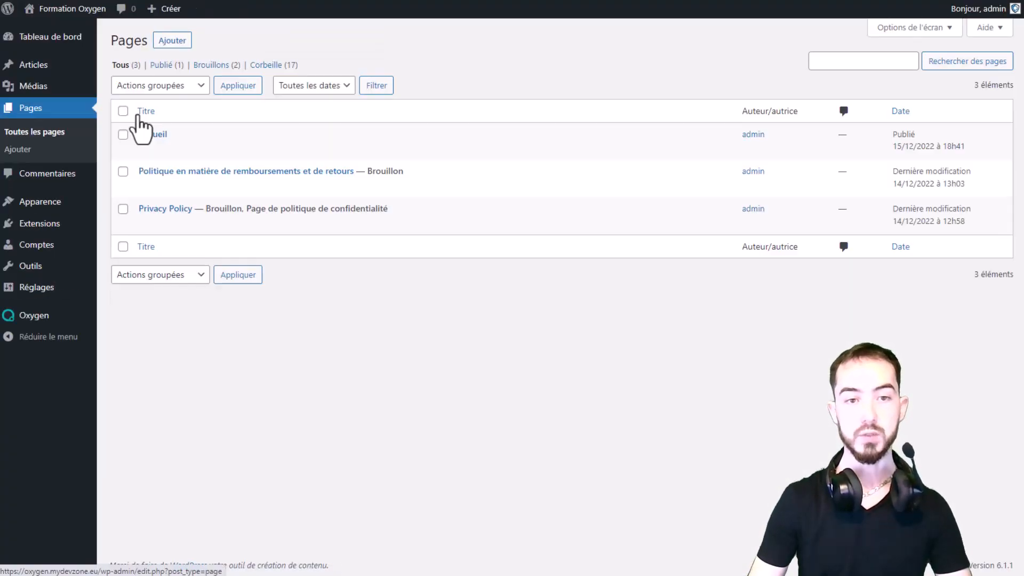
{"action": "left_click", "coordinate": [337, 149]}
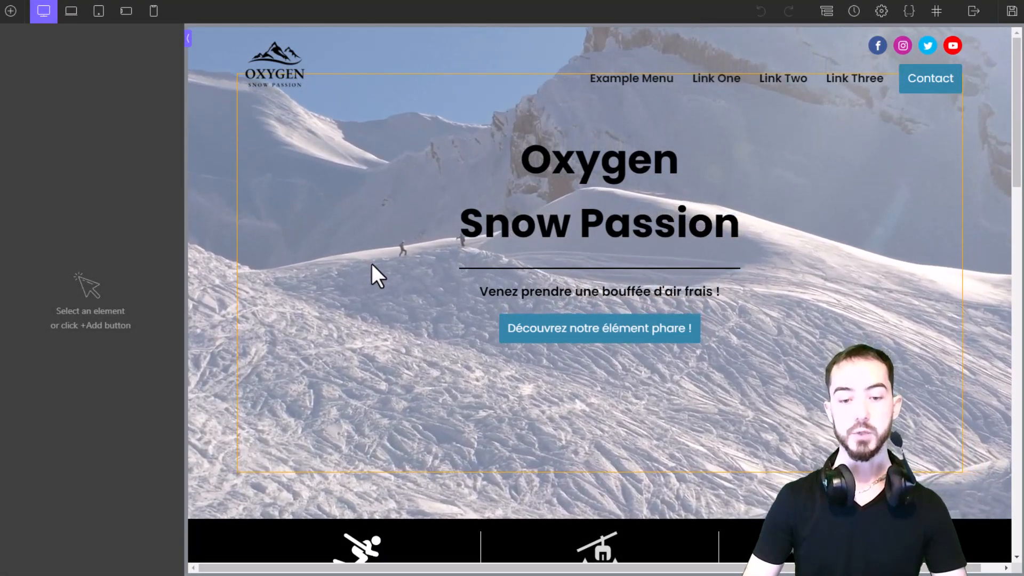
{"action": "scroll", "coordinate": [368, 265], "scroll_direction": "down", "scroll_amount": 5}
{"action": "left_click", "coordinate": [310, 352]}
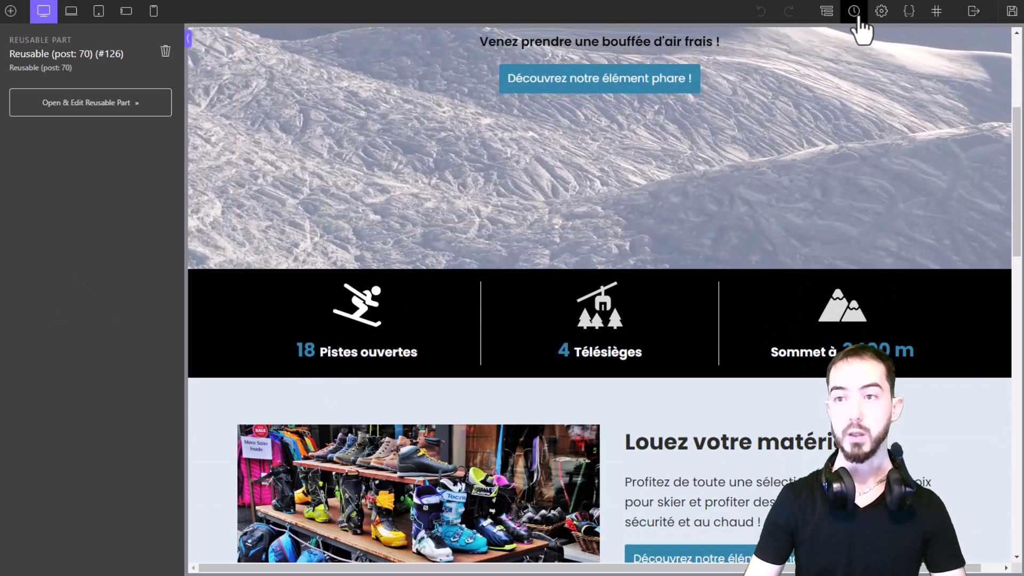
Insert the "Bandeau caractéristiques station" reusable part as Single after the "Skiez en toute sécurité" section
{"action": "left_click", "coordinate": [827, 11]}
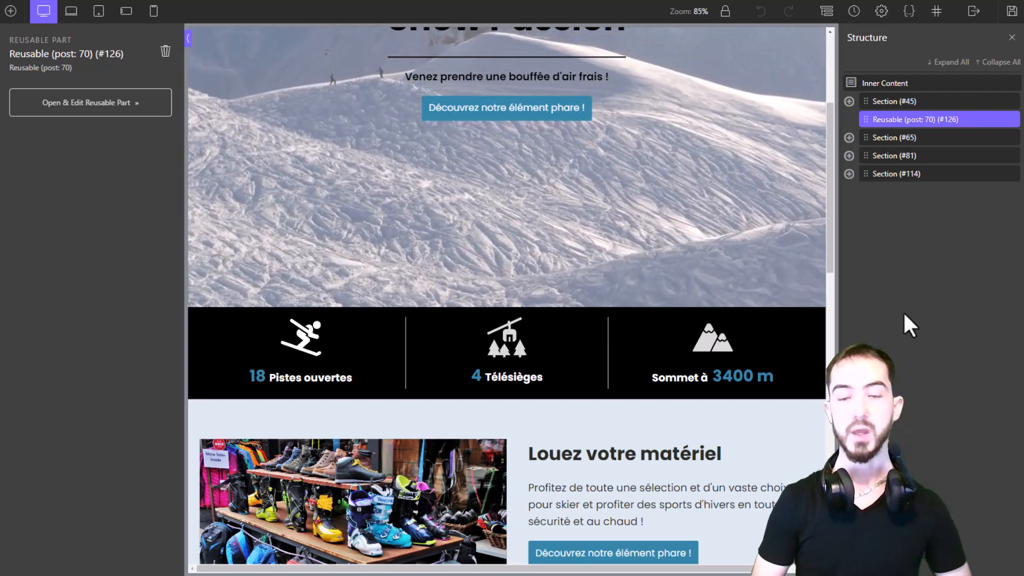
{"action": "scroll", "coordinate": [633, 319], "scroll_direction": "down", "scroll_amount": 15}
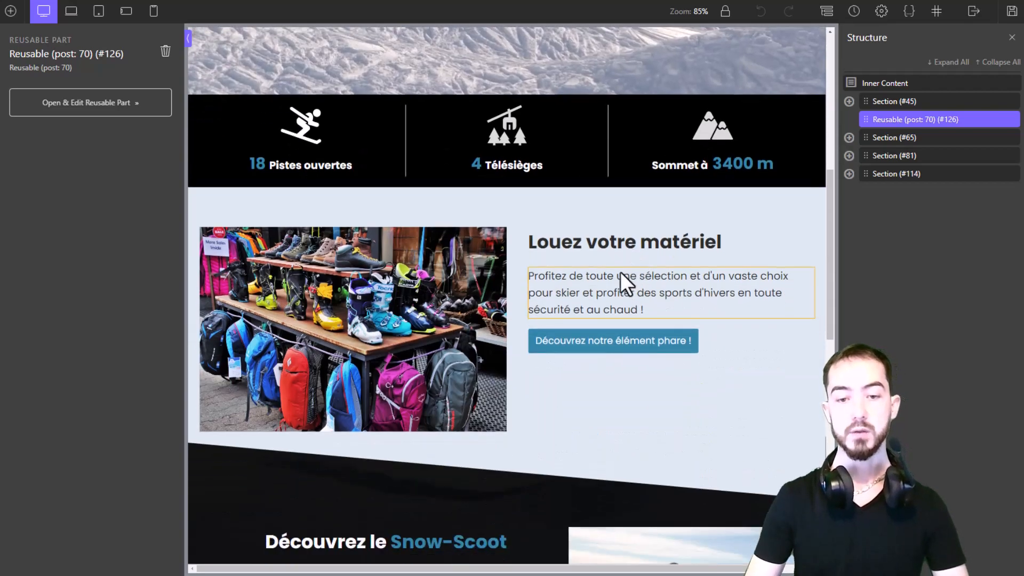
{"action": "scroll", "coordinate": [571, 248], "scroll_direction": "down", "scroll_amount": 2}
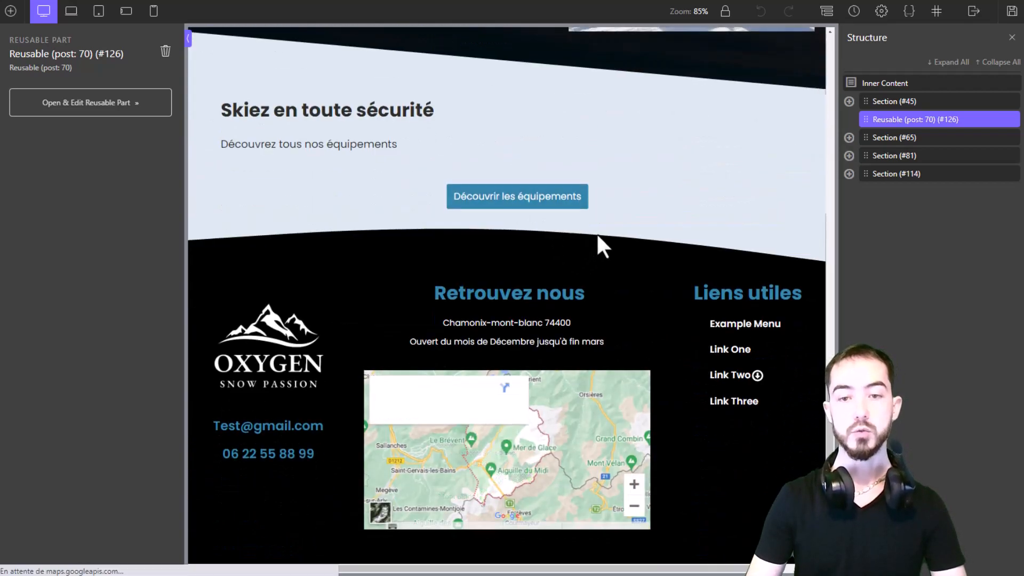
{"action": "scroll", "coordinate": [613, 261], "scroll_direction": "up", "scroll_amount": 2}
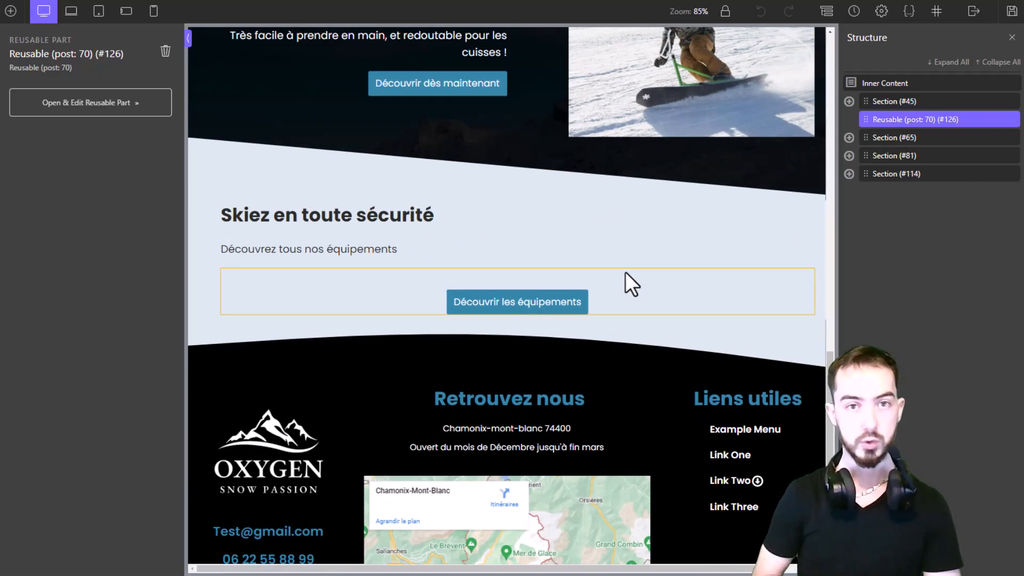
{"action": "left_click", "coordinate": [655, 286]}
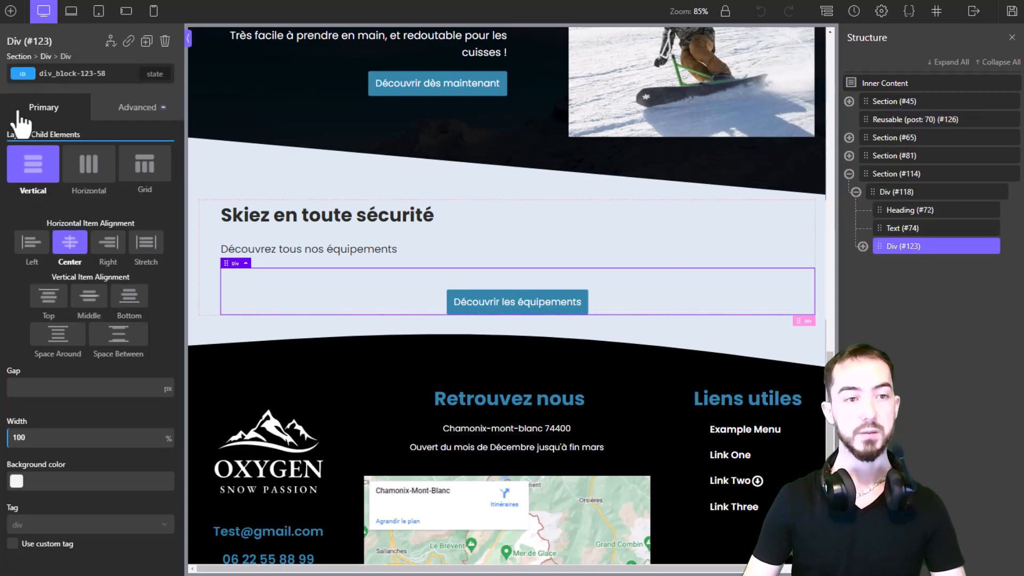
{"action": "left_click", "coordinate": [12, 16]}
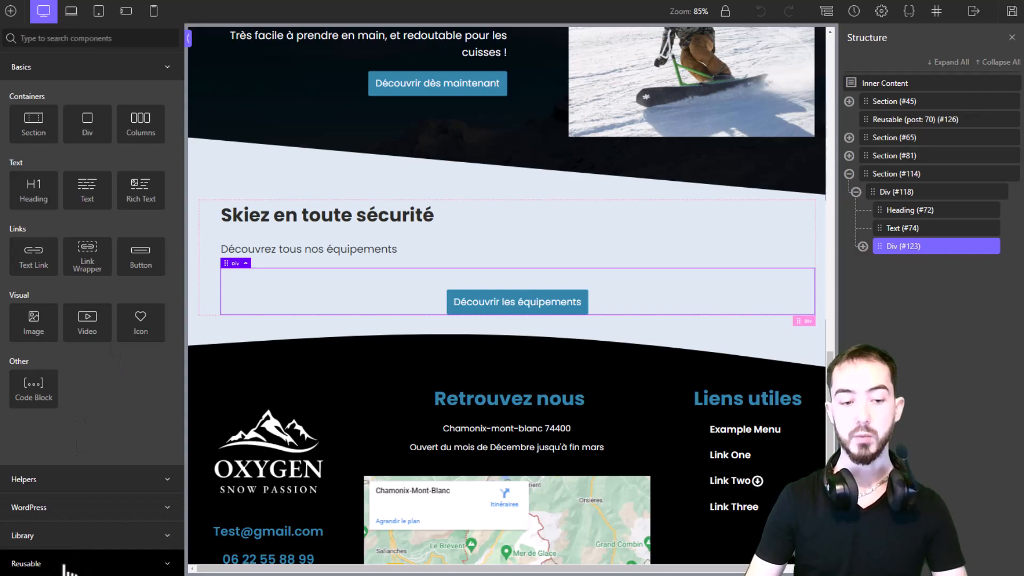
{"action": "left_click", "coordinate": [64, 568]}
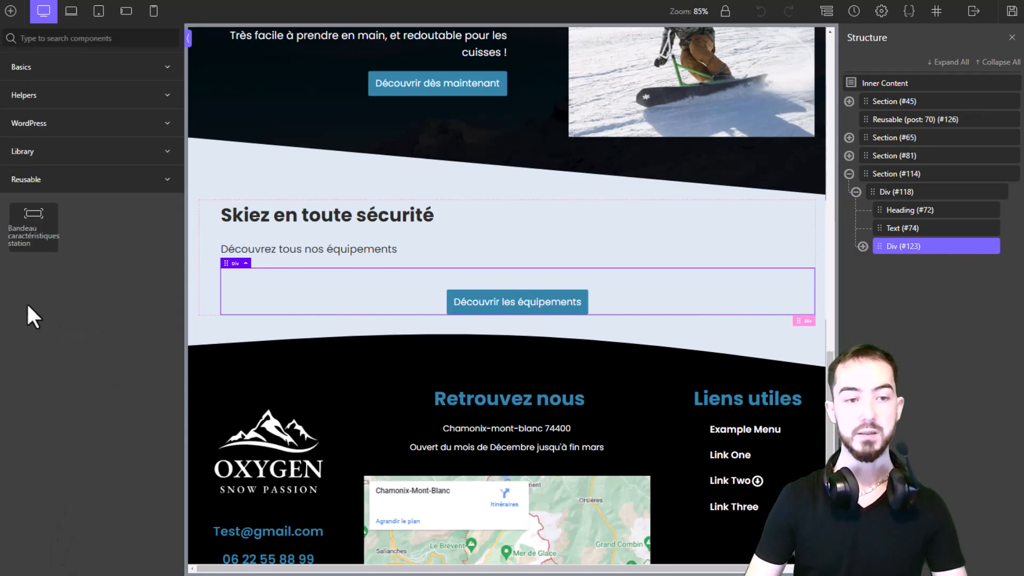
{"action": "left_click", "coordinate": [40, 243]}
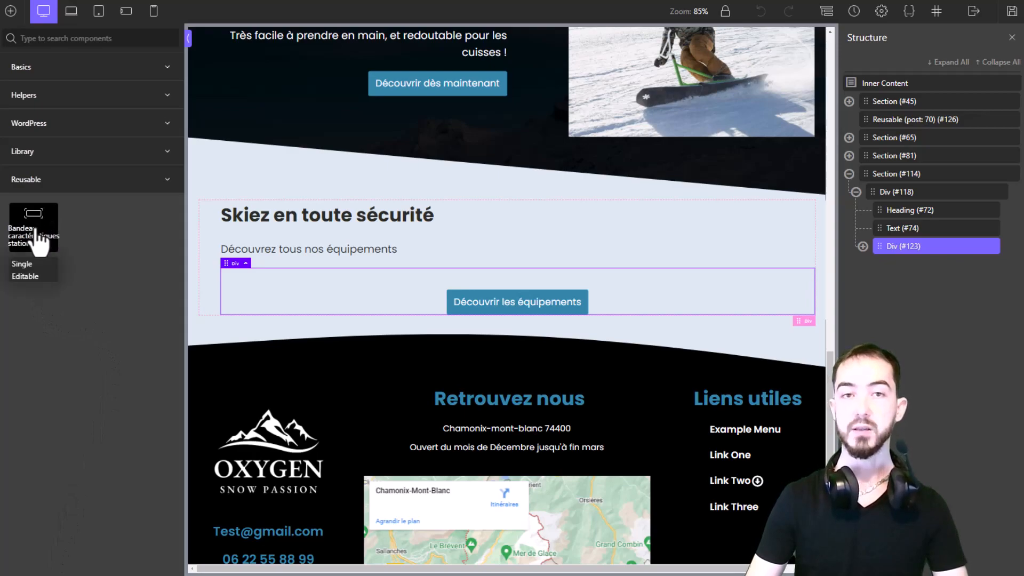
{"action": "left_click", "coordinate": [39, 276]}
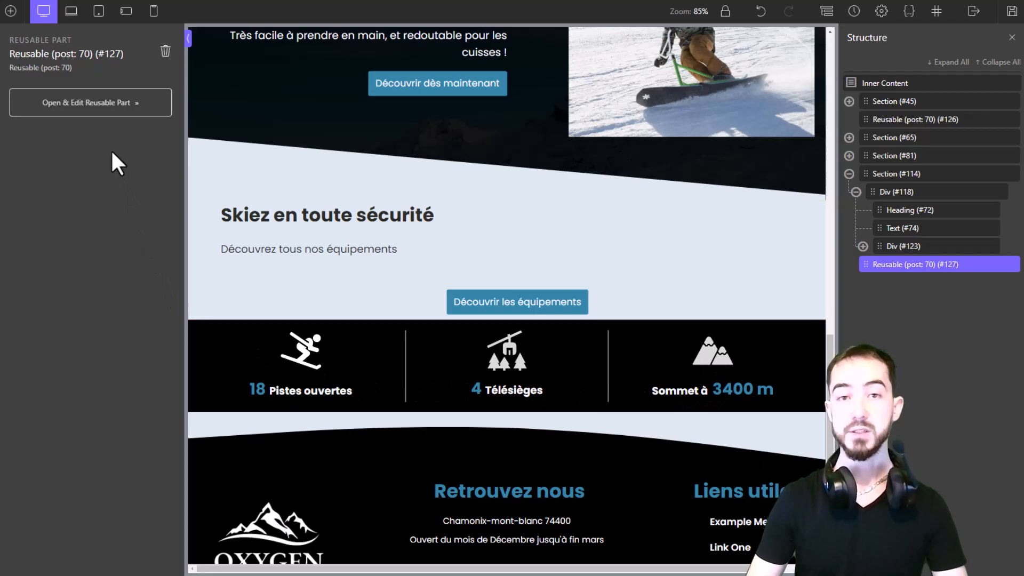
{"action": "scroll", "coordinate": [279, 365], "scroll_direction": "up", "scroll_amount": 15}
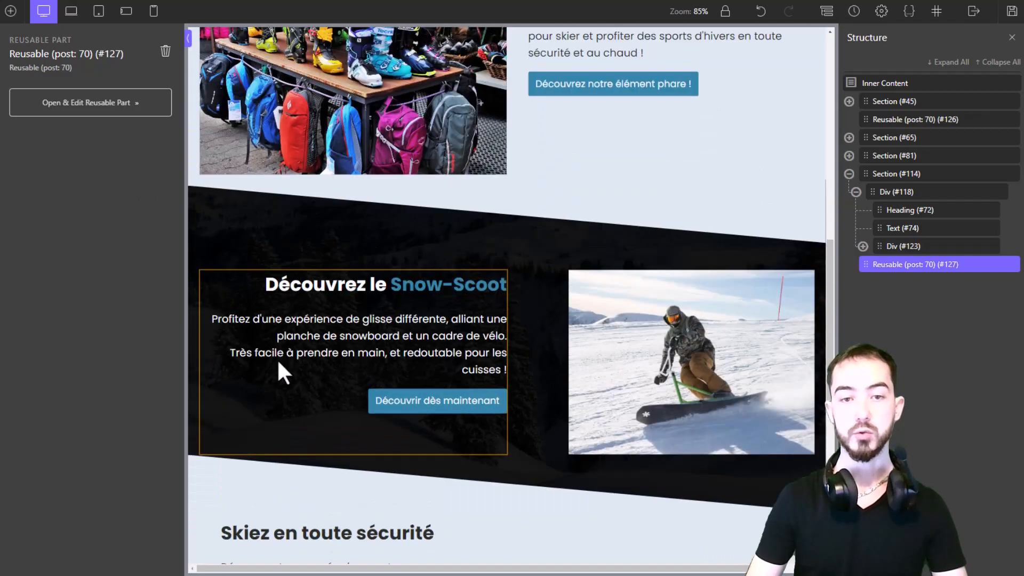
Insert the "Bandeau caractéristiques station" reusable part as Editable directly below the Single copy under the "Skiez en toute sécurité" section
{"action": "scroll", "coordinate": [280, 352], "scroll_direction": "down", "scroll_amount": 3}
{"action": "scroll", "coordinate": [462, 396], "scroll_direction": "down", "scroll_amount": 12}
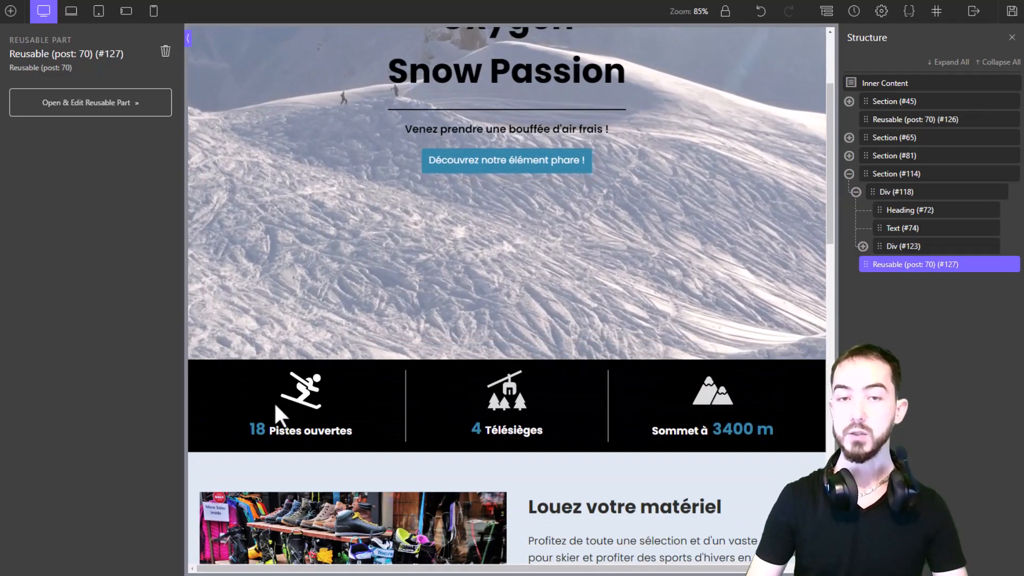
{"action": "scroll", "coordinate": [461, 389], "scroll_direction": "down", "scroll_amount": 7}
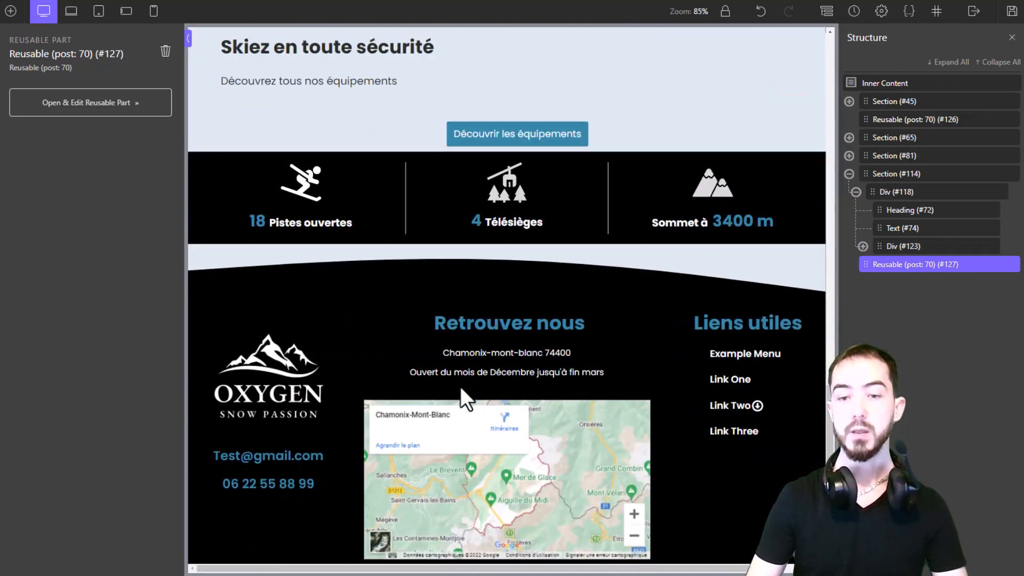
{"action": "scroll", "coordinate": [480, 374], "scroll_direction": "up", "scroll_amount": 2}
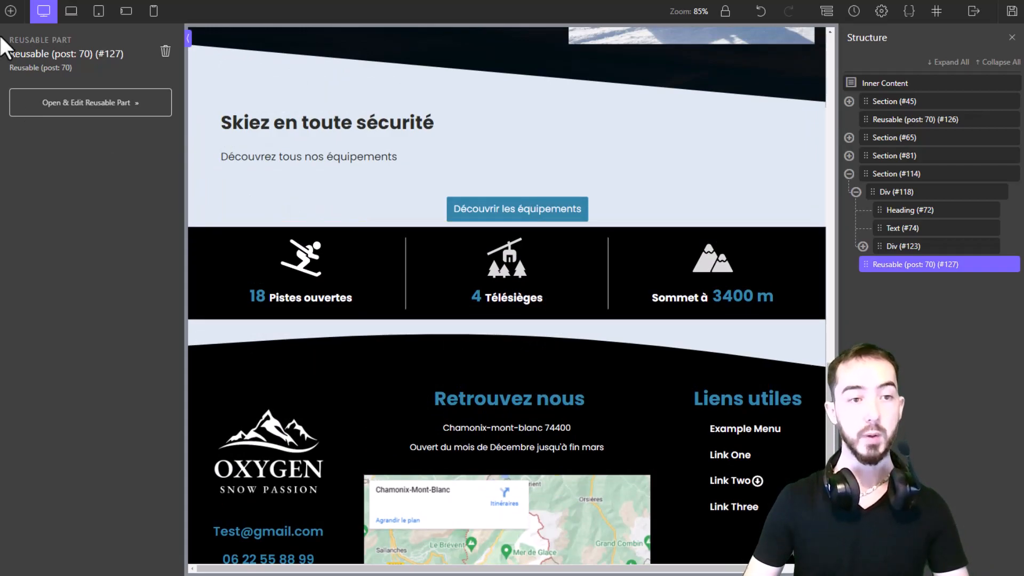
{"action": "left_click", "coordinate": [11, 12]}
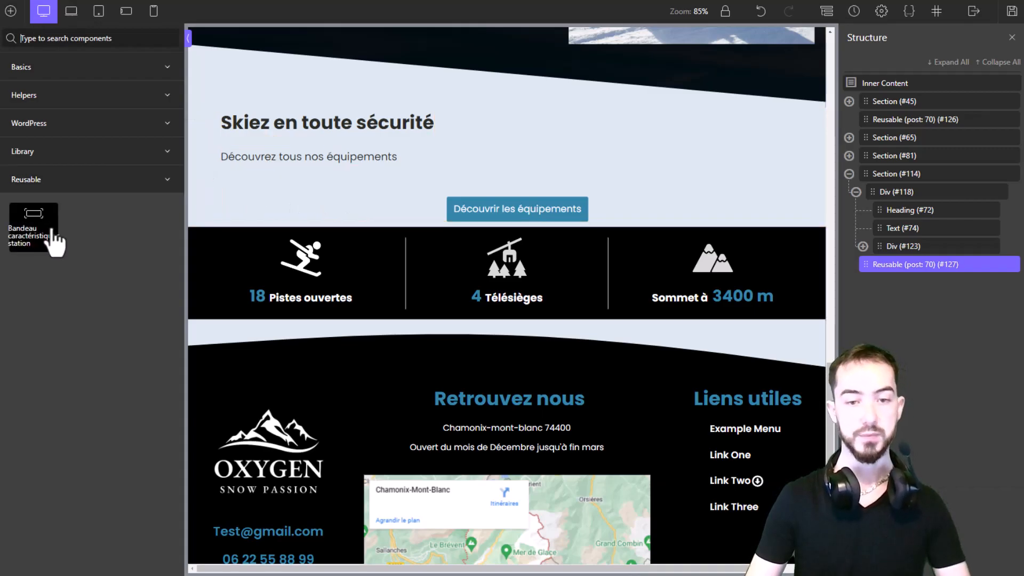
{"action": "mouse_move", "coordinate": [40, 248]}
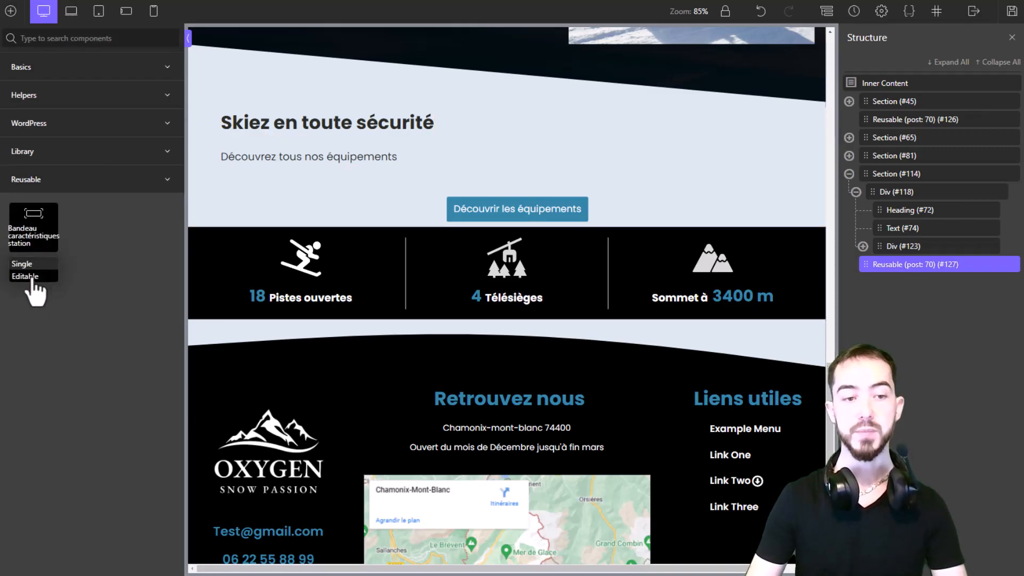
{"action": "left_click", "coordinate": [31, 277]}
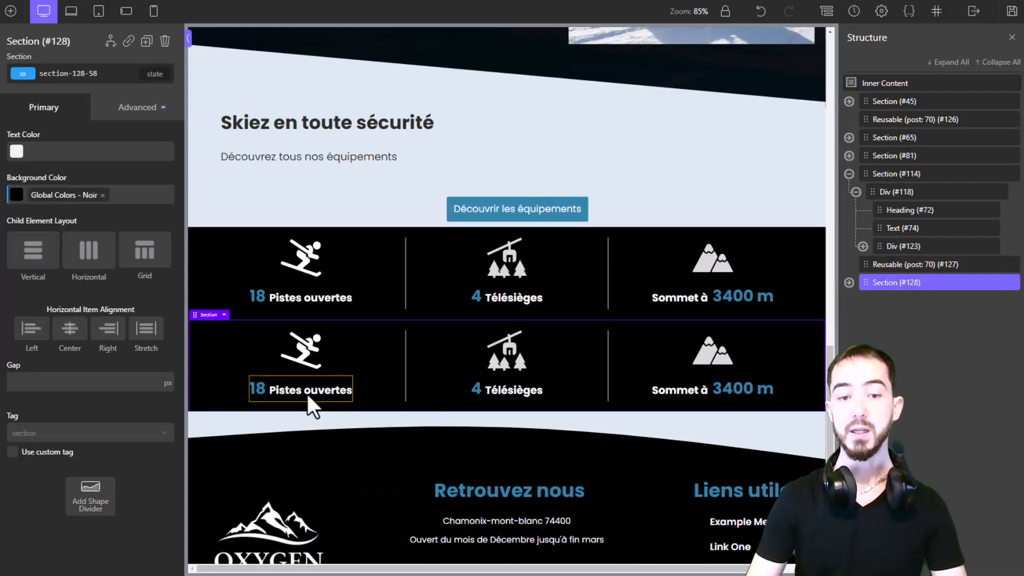
Set the "Pistes ouvertes" number to 20 in the editable copy of the statistics band
{"action": "left_click", "coordinate": [260, 389]}
{"action": "left_click", "coordinate": [290, 389]}
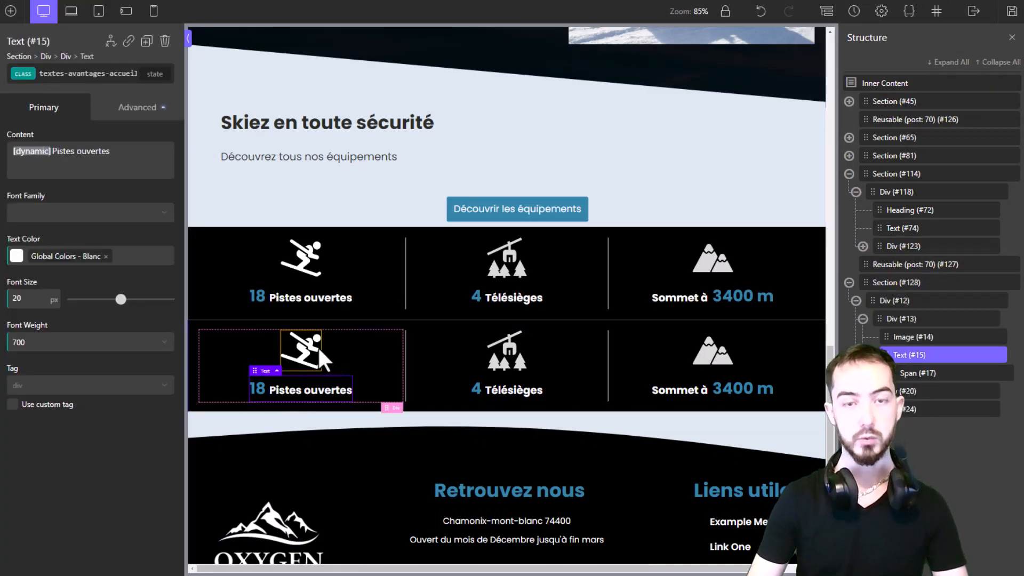
{"action": "left_click", "coordinate": [261, 393]}
{"action": "double_click", "coordinate": [261, 393]}
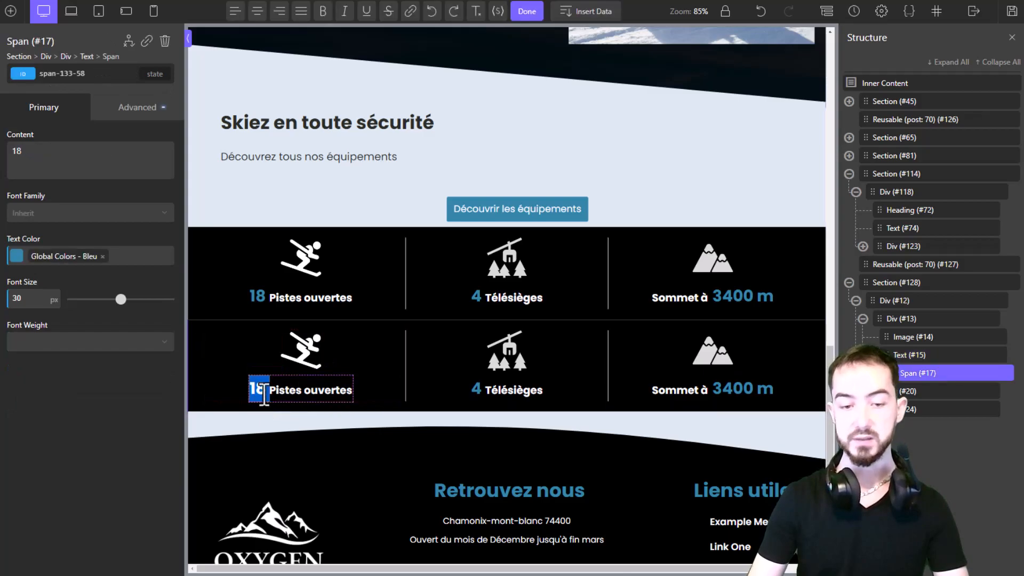
{"action": "type", "text": "20"}
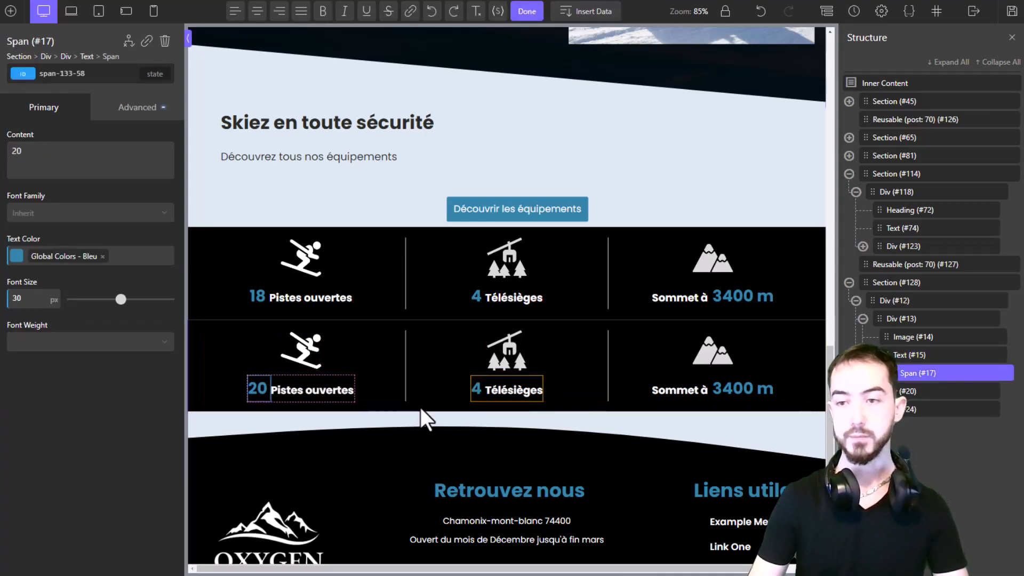
{"action": "left_click", "coordinate": [136, 421]}
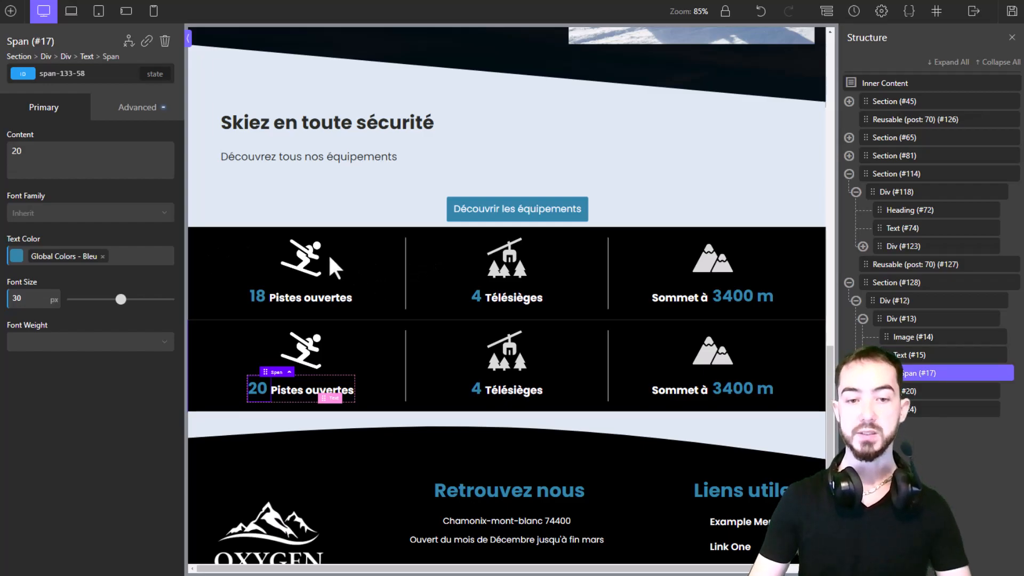
Select the Single band and the individual elements of the editable copy to compare which parts can be edited on the page
{"action": "left_click", "coordinate": [258, 241]}
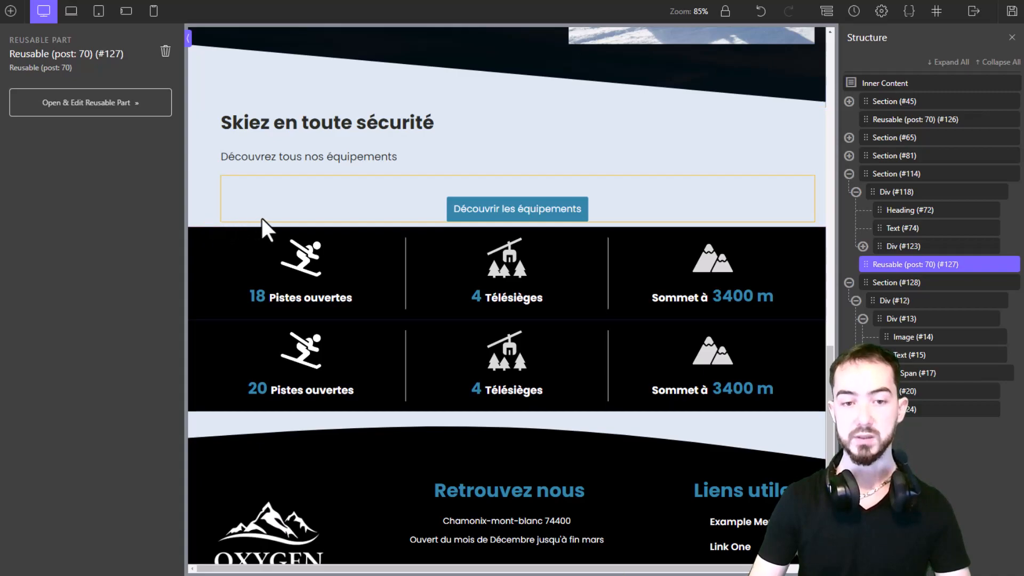
{"action": "left_click", "coordinate": [490, 354]}
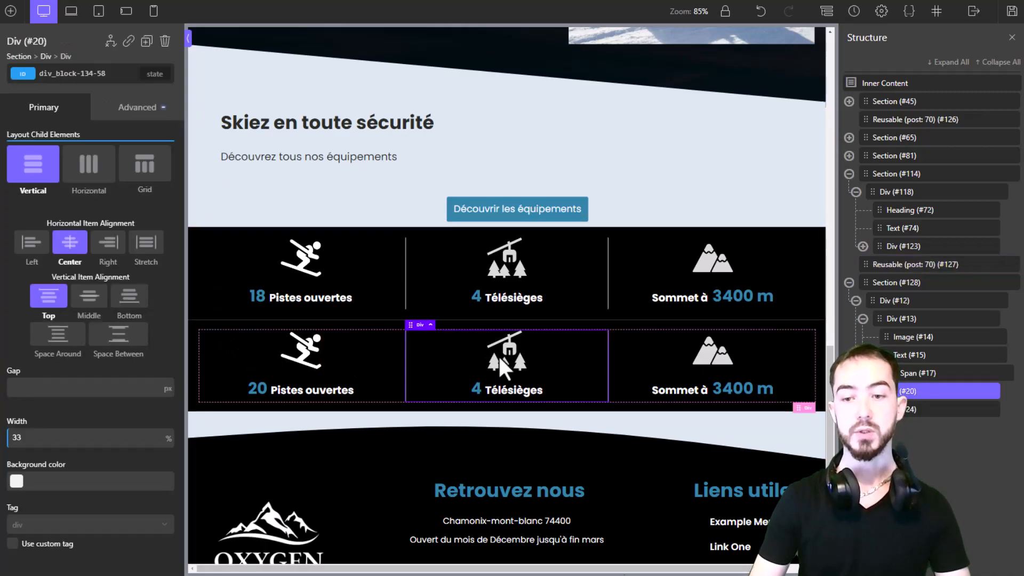
{"action": "left_click", "coordinate": [705, 392]}
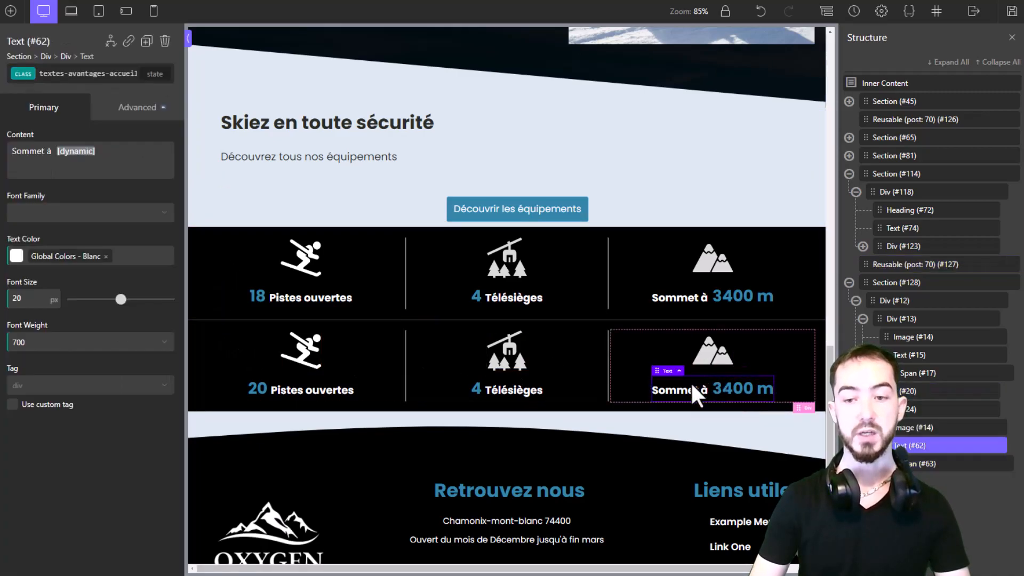
{"action": "left_click", "coordinate": [497, 387]}
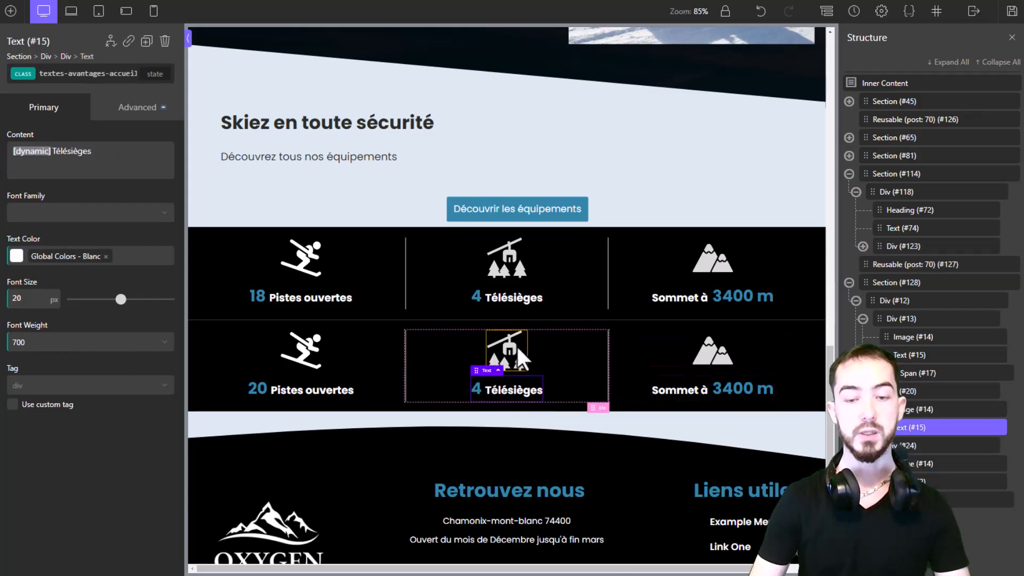
{"action": "left_click", "coordinate": [333, 387]}
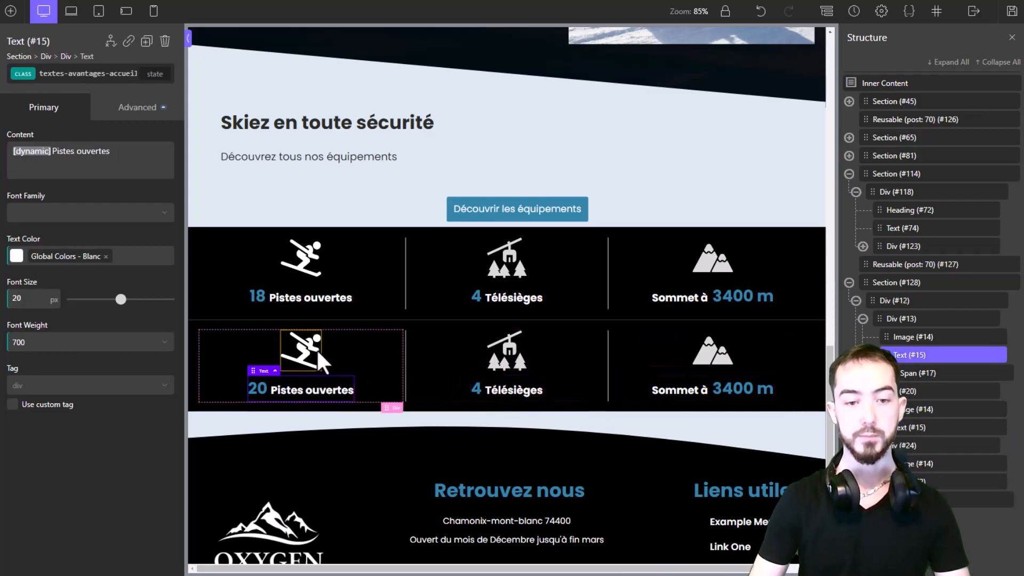
{"action": "left_click", "coordinate": [619, 324]}
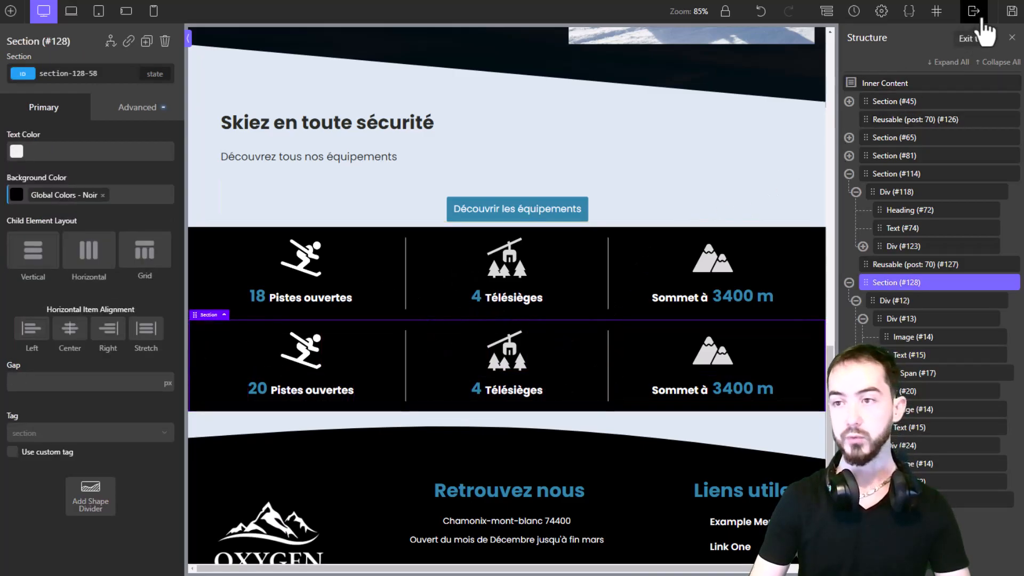
Save the Accueil page and exit the builder to the WordPress admin
{"action": "left_click", "coordinate": [1012, 10]}
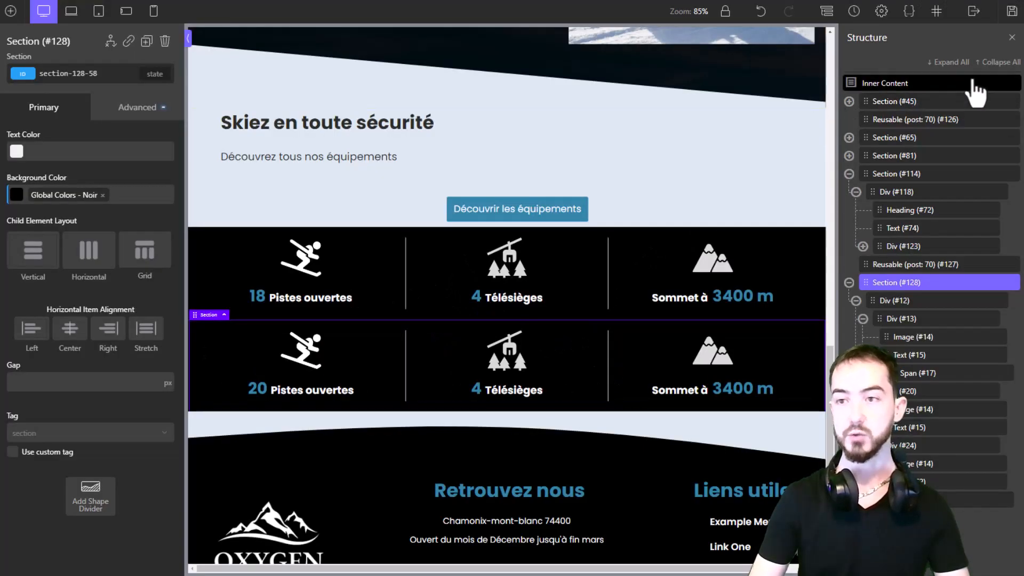
{"action": "left_click", "coordinate": [983, 32]}
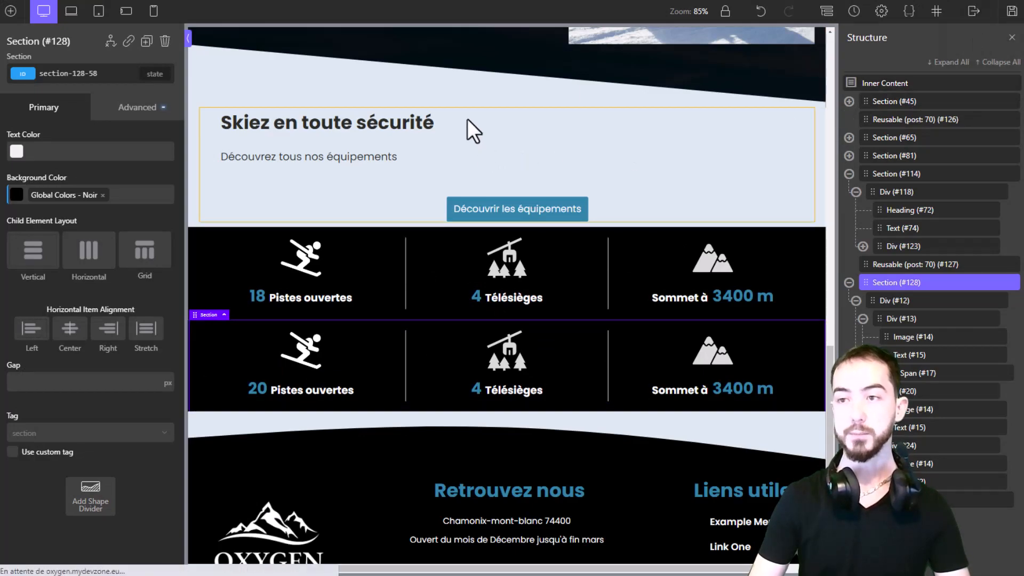
{"action": "left_click", "coordinate": [17, 17]}
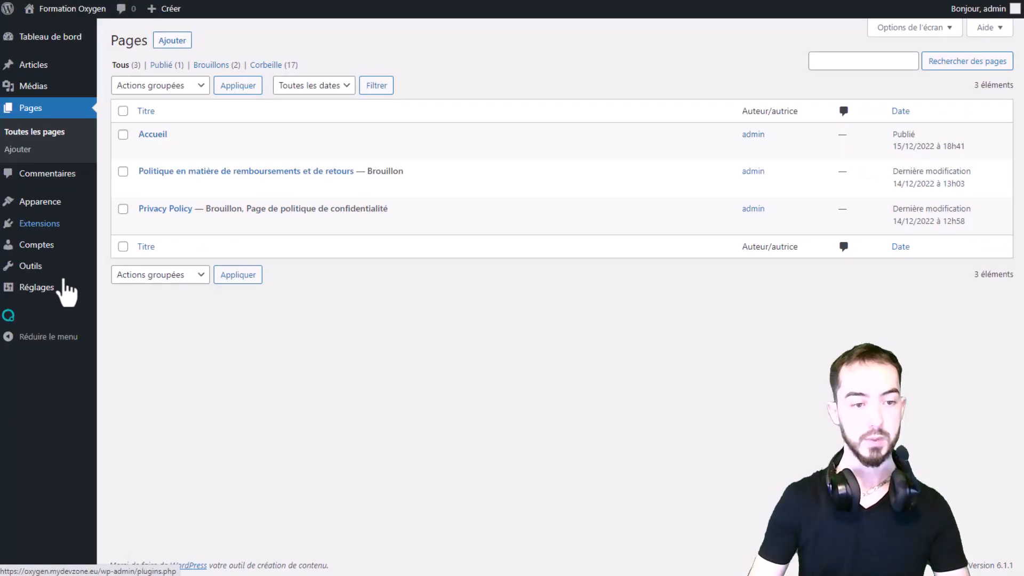
Open the "Bandeau caractéristiques station" reusable part from the Oxygen templates list in the builder
{"action": "mouse_move", "coordinate": [46, 320]}
{"action": "left_click", "coordinate": [127, 334]}
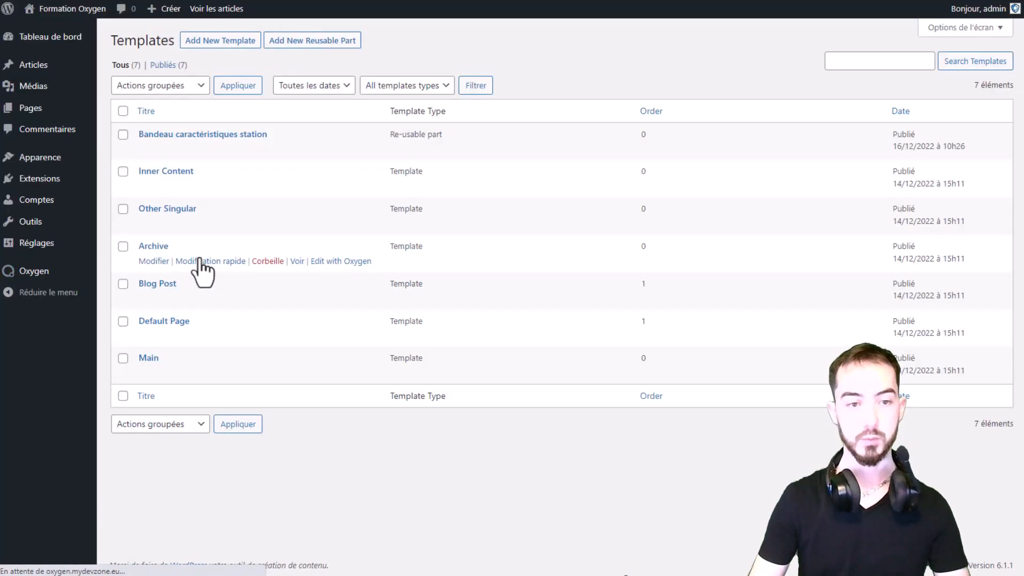
{"action": "left_click", "coordinate": [332, 151]}
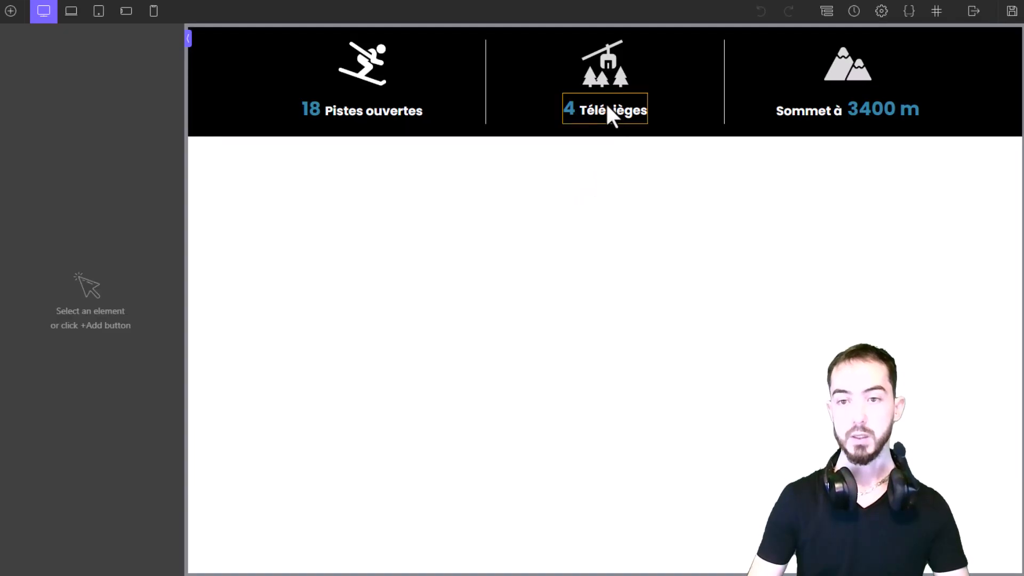
Set the "Télésièges" number to 40 in the reusable part and save it
{"action": "left_click", "coordinate": [569, 112]}
{"action": "double_click", "coordinate": [569, 111]}
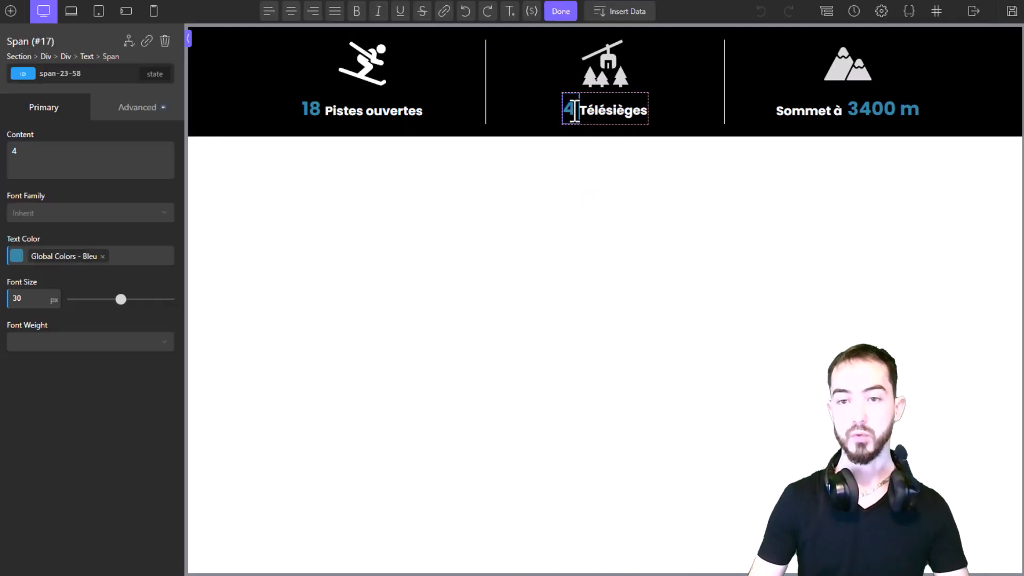
{"action": "type", "text": "0"}
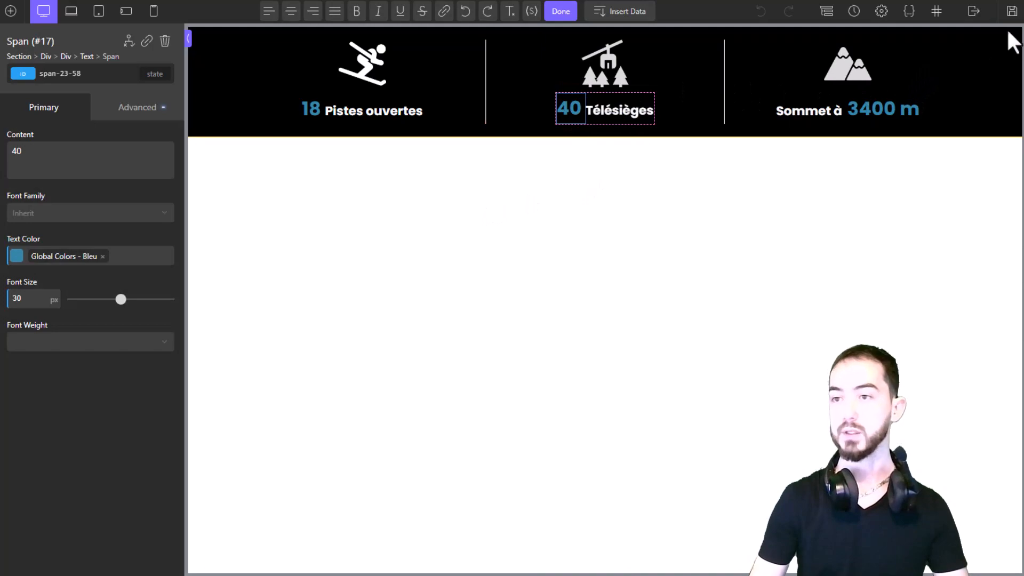
{"action": "left_click", "coordinate": [1011, 12]}
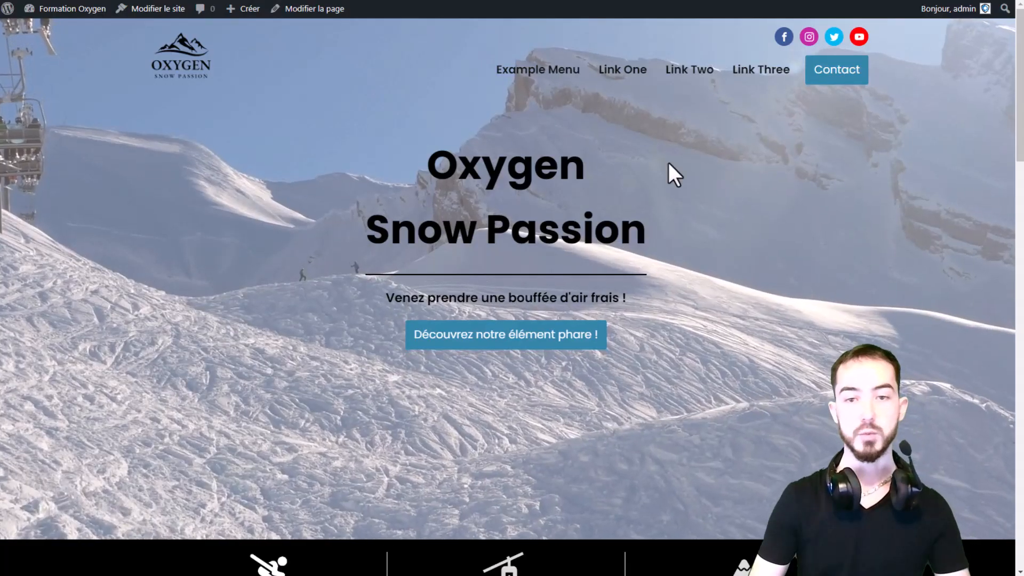
Compare the "Pistes ouvertes" and "Télésièges" numbers across the reusable and editable statistics bands on the live Accueil page
{"action": "scroll", "coordinate": [662, 165], "scroll_direction": "down", "scroll_amount": 10}
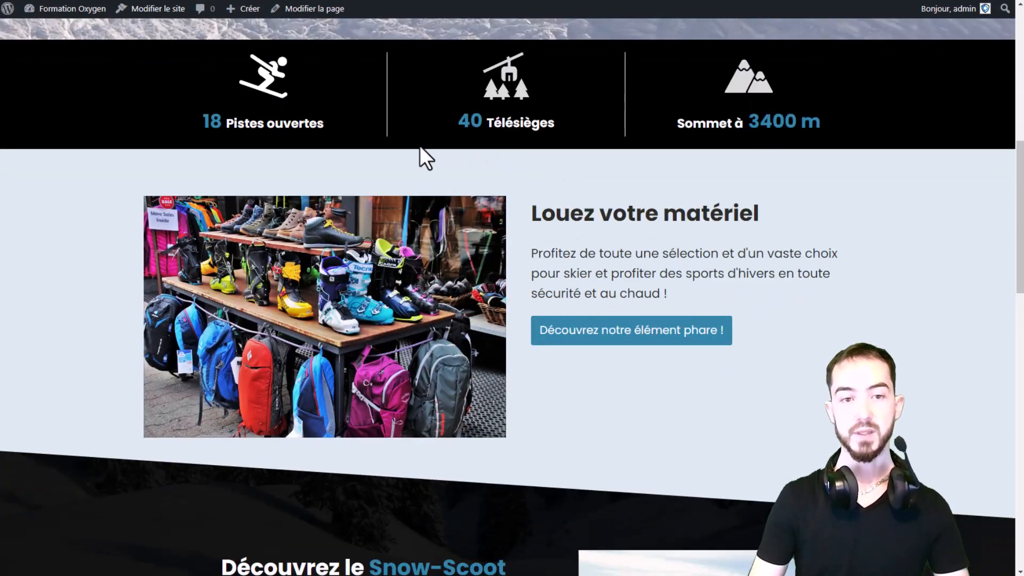
{"action": "scroll", "coordinate": [240, 176], "scroll_direction": "up", "scroll_amount": 1}
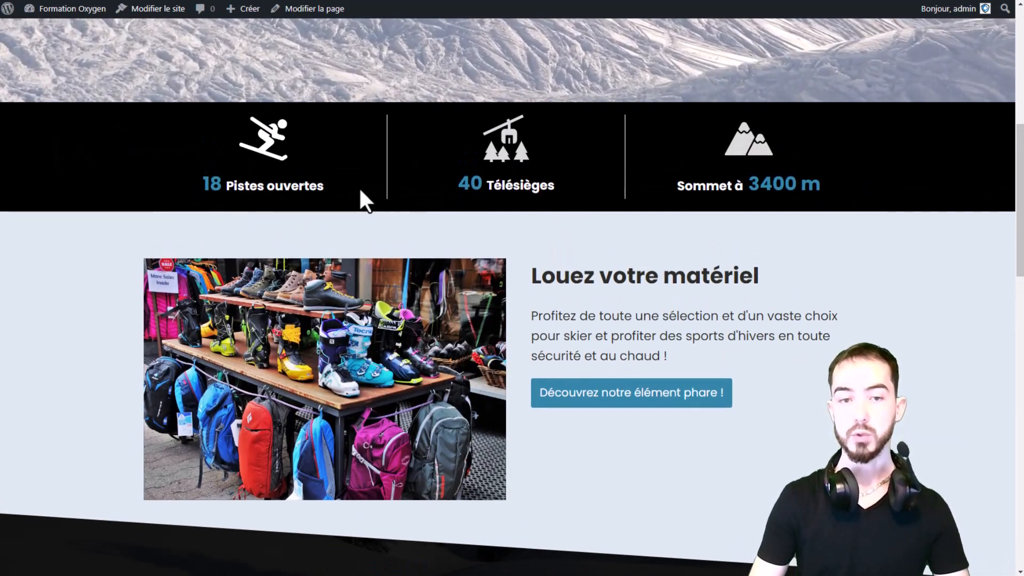
{"action": "double_click", "coordinate": [211, 184]}
{"action": "double_click", "coordinate": [476, 183]}
{"action": "scroll", "coordinate": [487, 183], "scroll_direction": "down", "scroll_amount": 8}
{"action": "scroll", "coordinate": [493, 164], "scroll_direction": "down", "scroll_amount": 10}
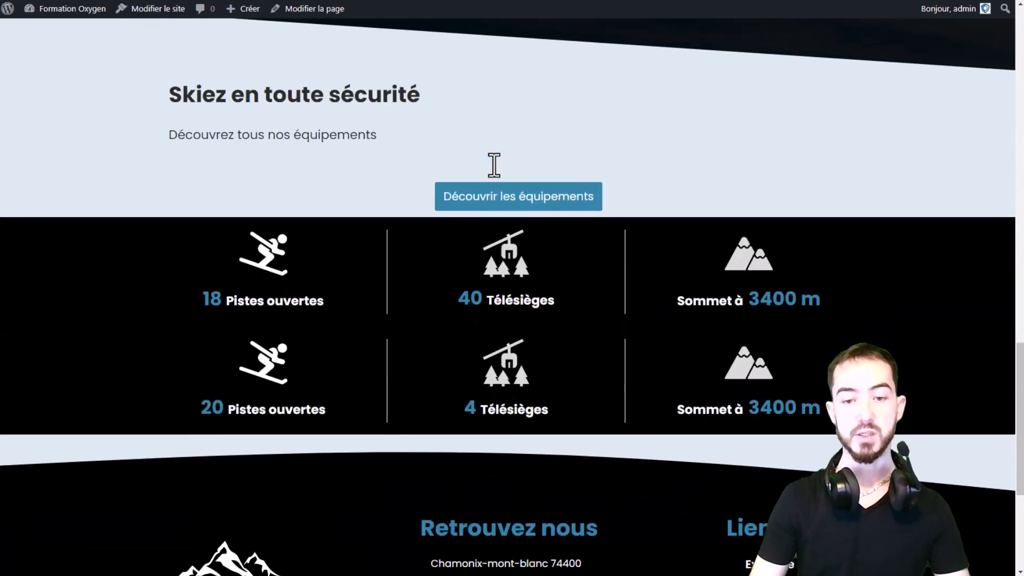
{"action": "scroll", "coordinate": [494, 159], "scroll_direction": "up", "scroll_amount": 3}
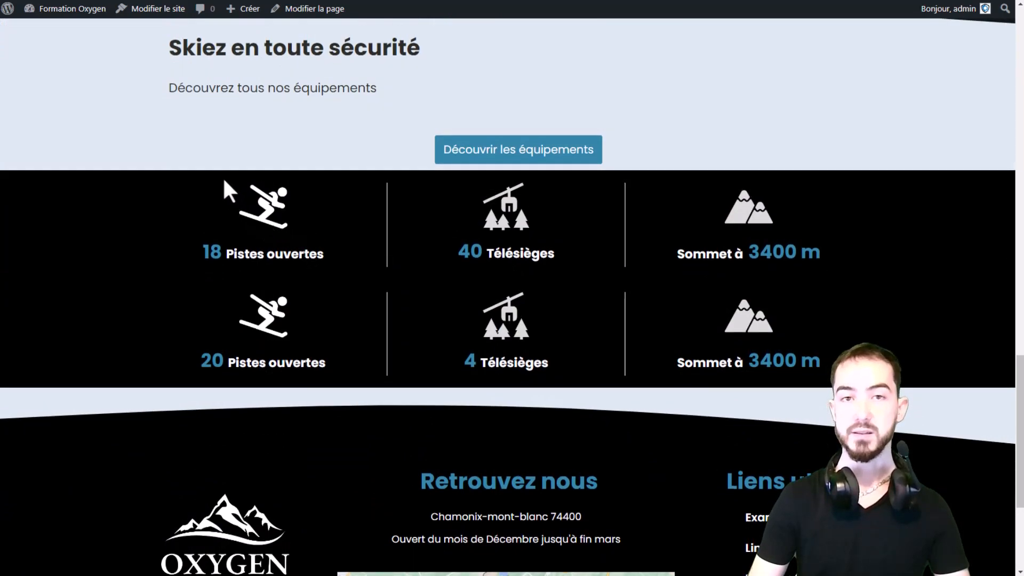
{"action": "double_click", "coordinate": [216, 254]}
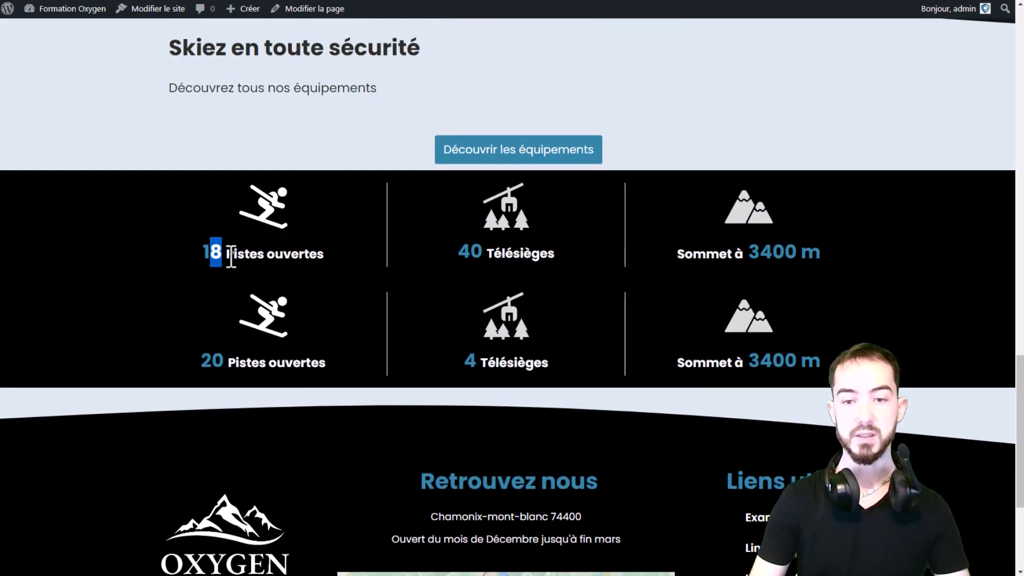
{"action": "left_click_drag", "start_coordinate": [471, 252], "coordinate": [484, 254]}
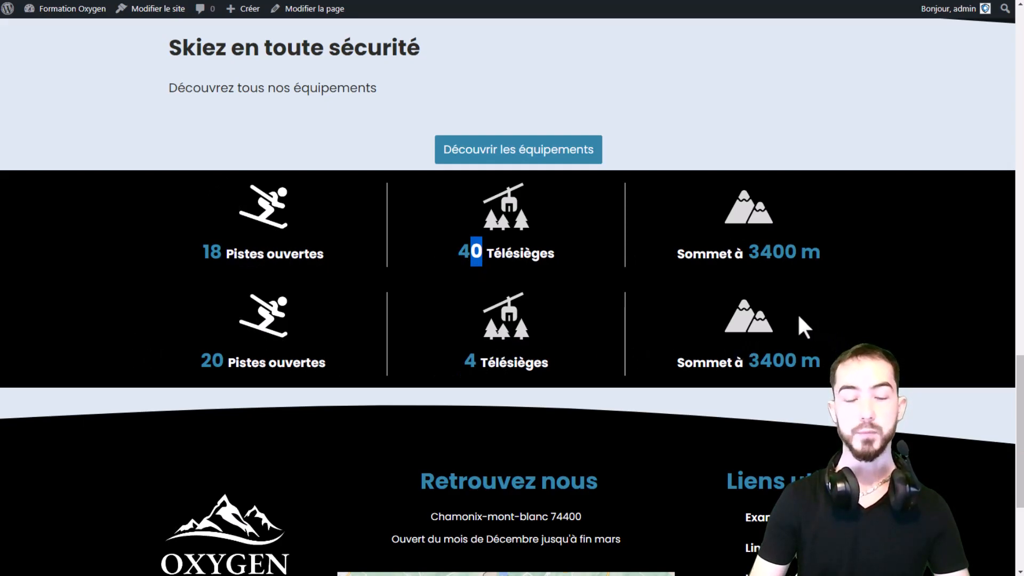
{"action": "left_click_drag", "start_coordinate": [466, 356], "coordinate": [482, 361]}
{"action": "left_click", "coordinate": [495, 364]}
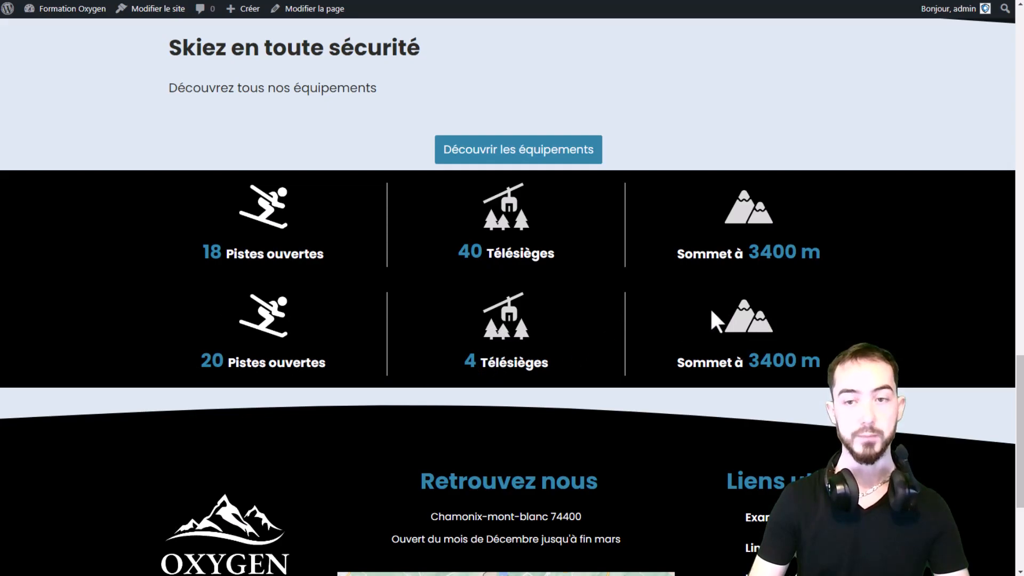